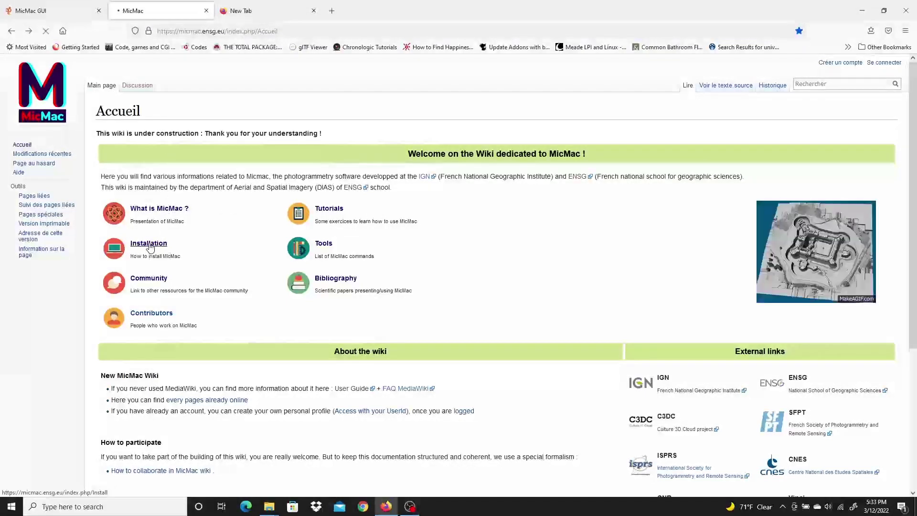
Step: Go from the wiki's Installation page to the Install MicMac Windows guide's Download binaries section
{"action": "left_click", "coordinate": [155, 244]}
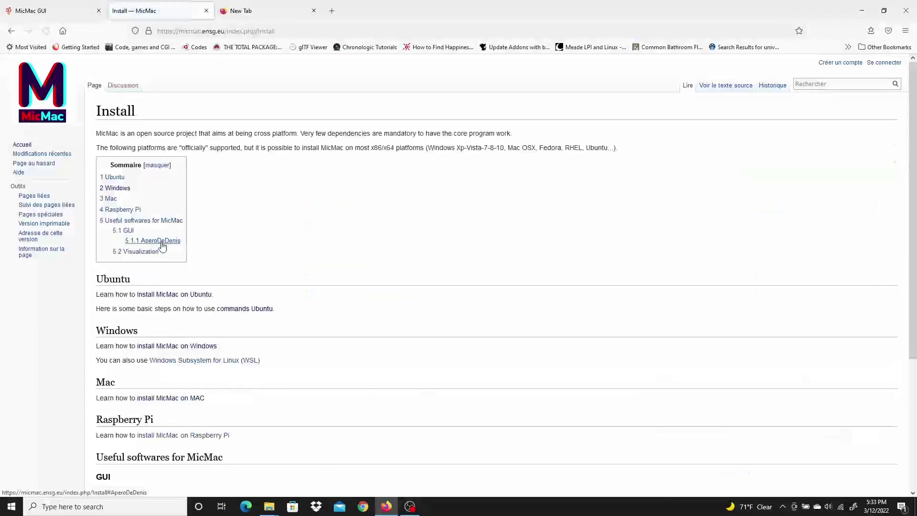
{"action": "scroll", "coordinate": [307, 206], "scroll_direction": "down", "scroll_amount": 3}
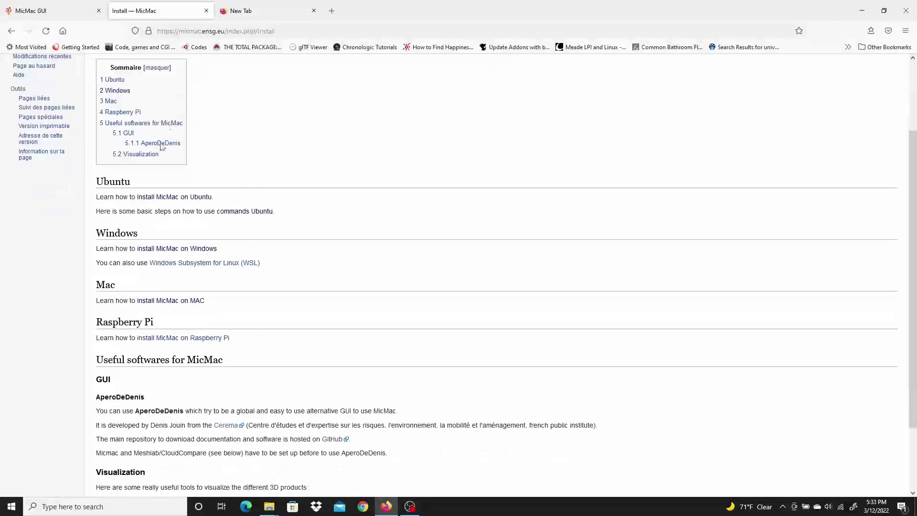
{"action": "left_click", "coordinate": [175, 249]}
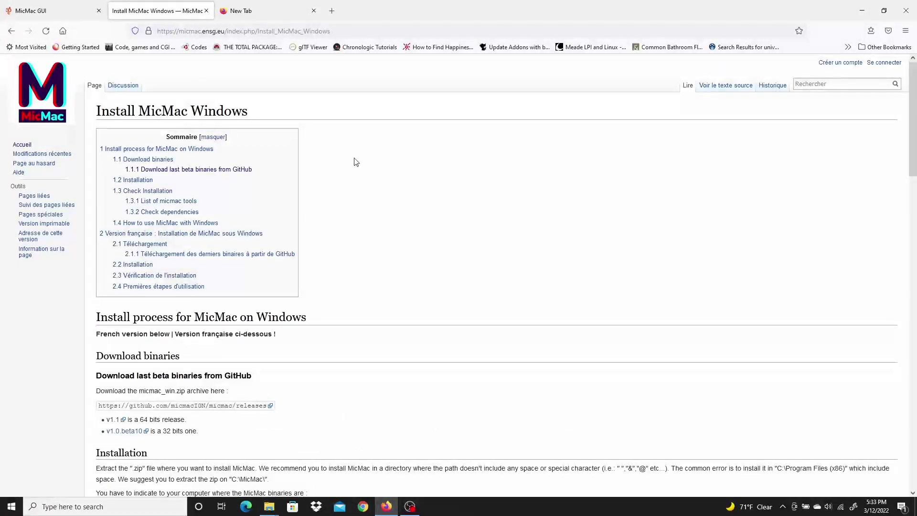
{"action": "scroll", "coordinate": [355, 162], "scroll_direction": "down", "scroll_amount": 3}
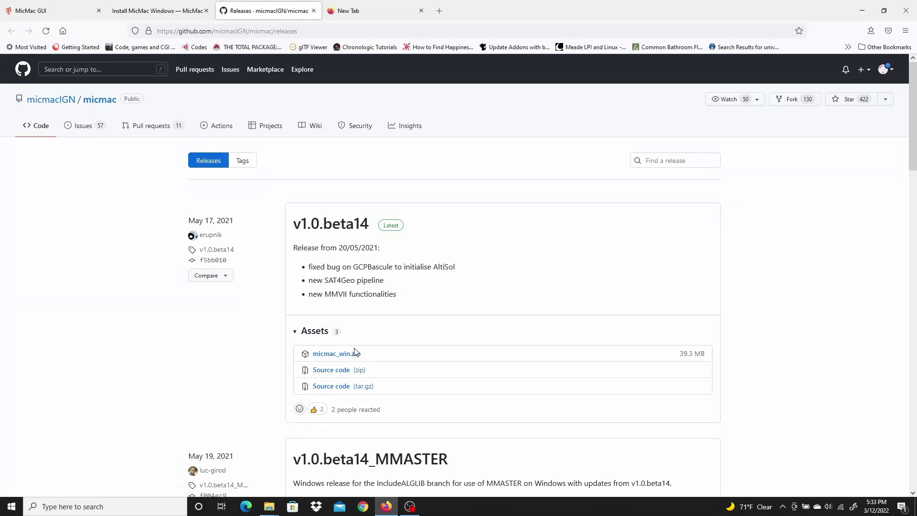
Step: Extract all 451 items of micmac_win.zip in Micmac Downloads to the suggested micmac_win folder
{"action": "mouse_move", "coordinate": [269, 505]}
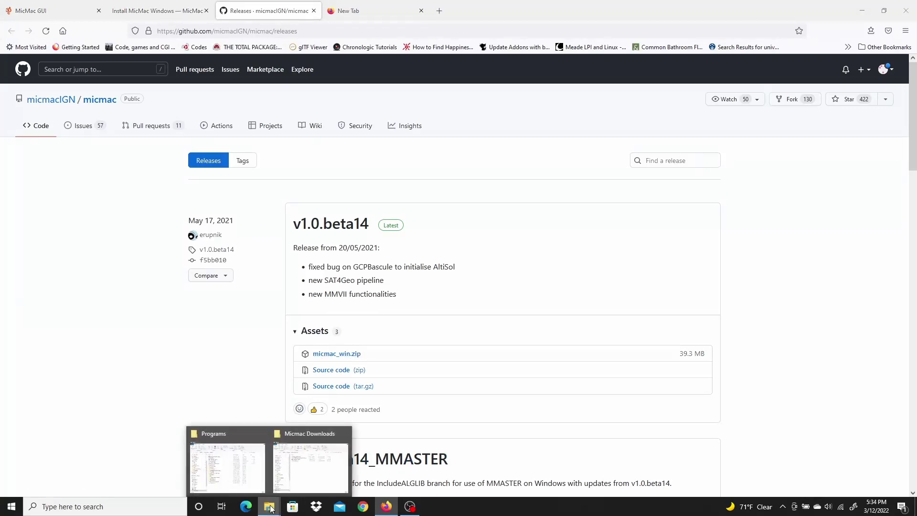
{"action": "left_click", "coordinate": [308, 473]}
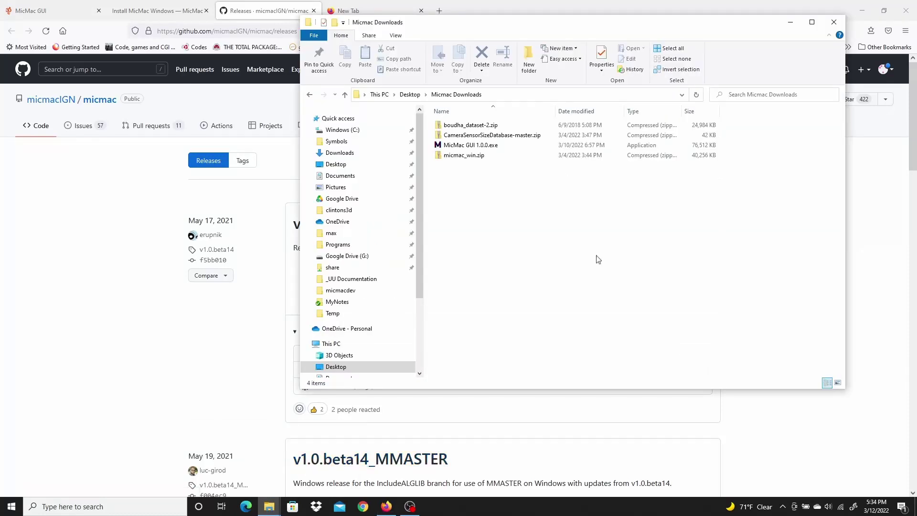
{"action": "left_click", "coordinate": [441, 157]}
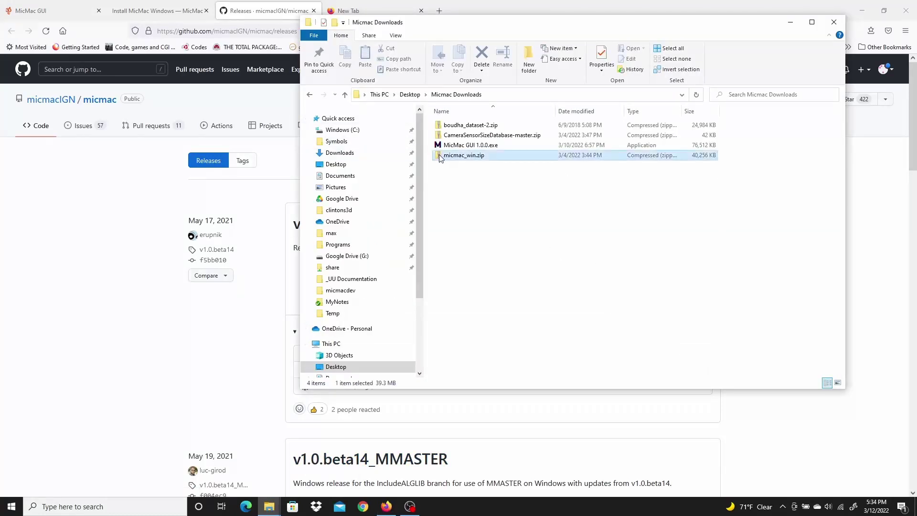
{"action": "double_click", "coordinate": [440, 157]}
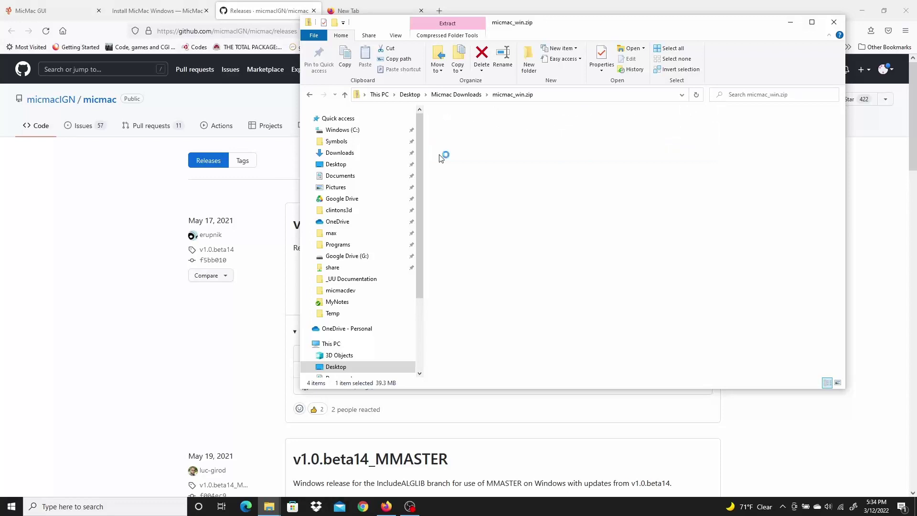
{"action": "left_click", "coordinate": [546, 57]}
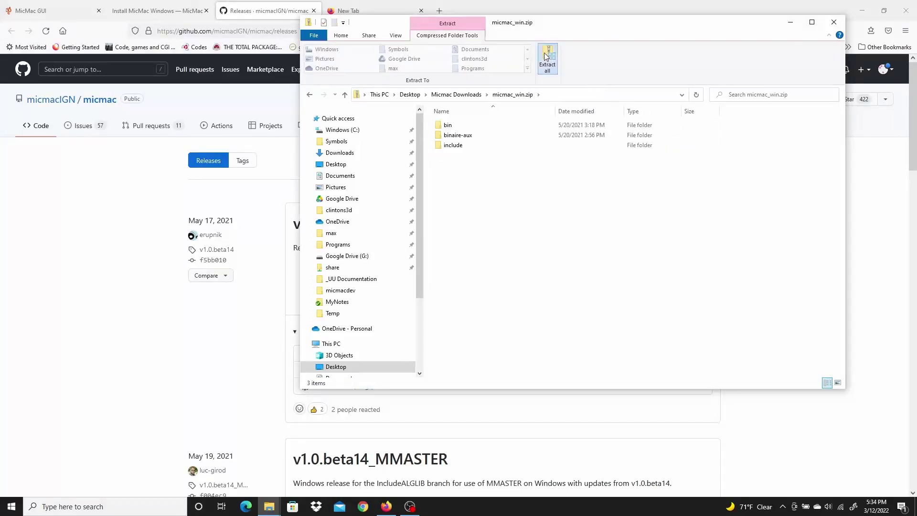
{"action": "left_click", "coordinate": [548, 344]}
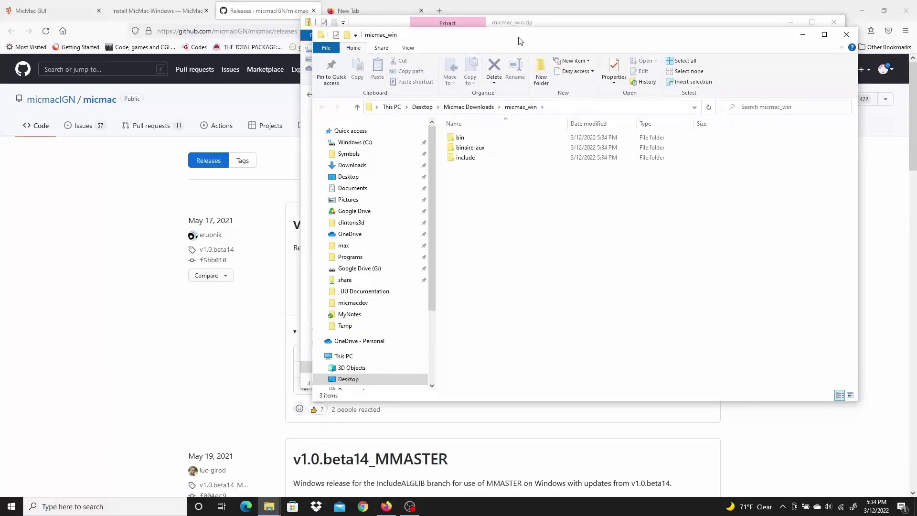
{"action": "left_click_drag", "start_coordinate": [520, 41], "coordinate": [568, 73]}
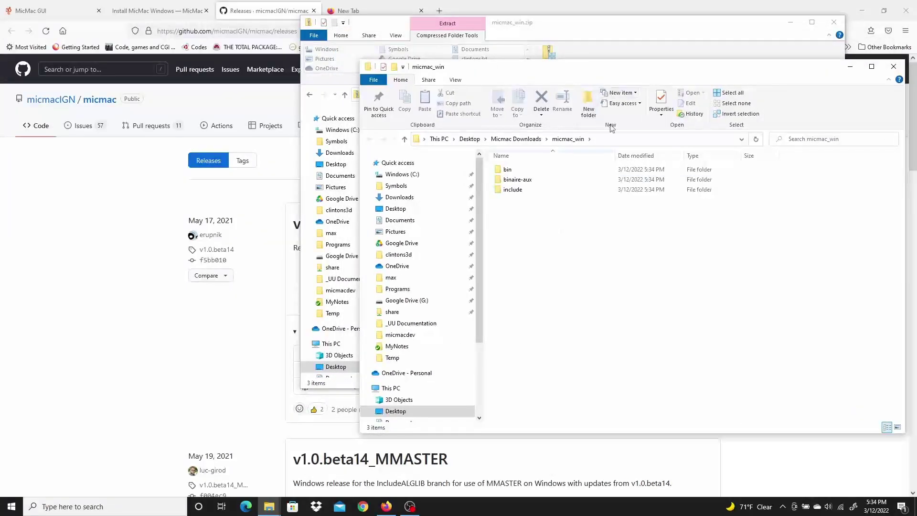
Step: Copy the micmac_win folder from Micmac Downloads and paste it into C:\Programs
{"action": "left_click", "coordinate": [520, 139]}
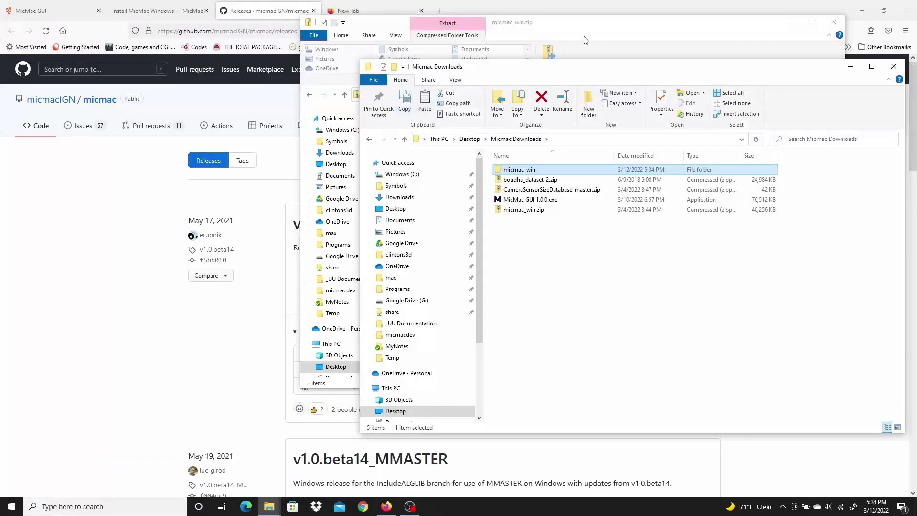
{"action": "left_click", "coordinate": [400, 289]}
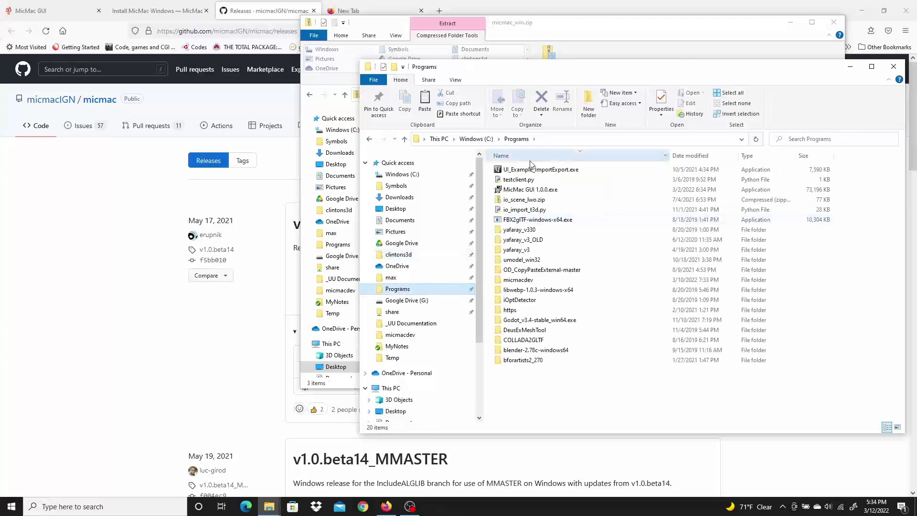
{"action": "left_click", "coordinate": [424, 99]}
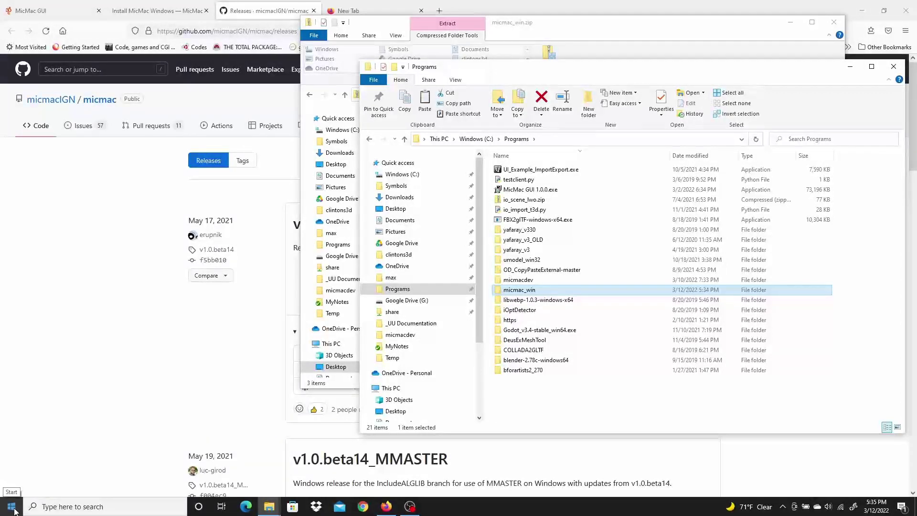
{"action": "right_click", "coordinate": [14, 510]}
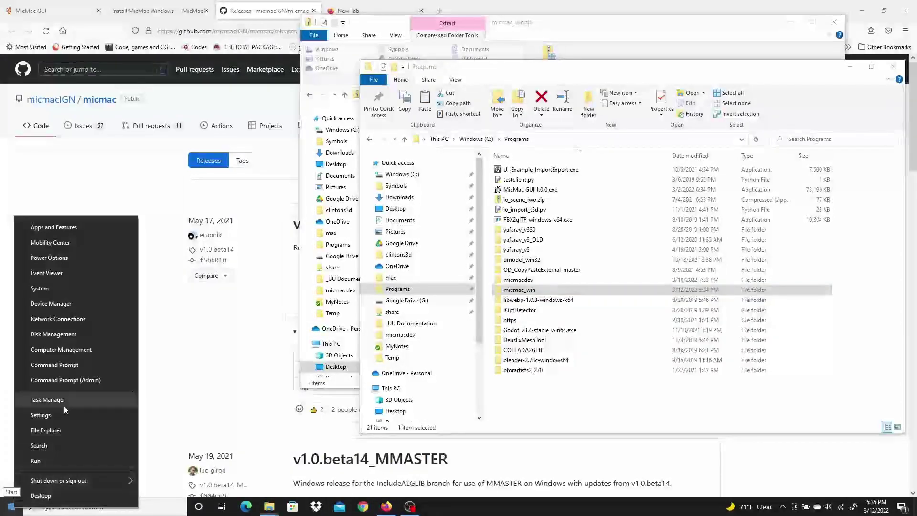
Step: Go from the About settings to System Properties and open its Environment Variables dialog
{"action": "left_click", "coordinate": [42, 287]}
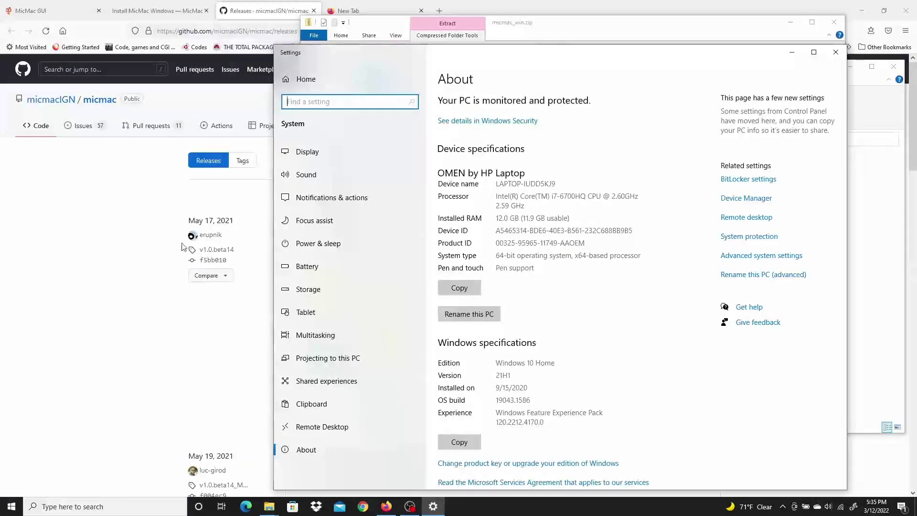
{"action": "left_click", "coordinate": [761, 257]}
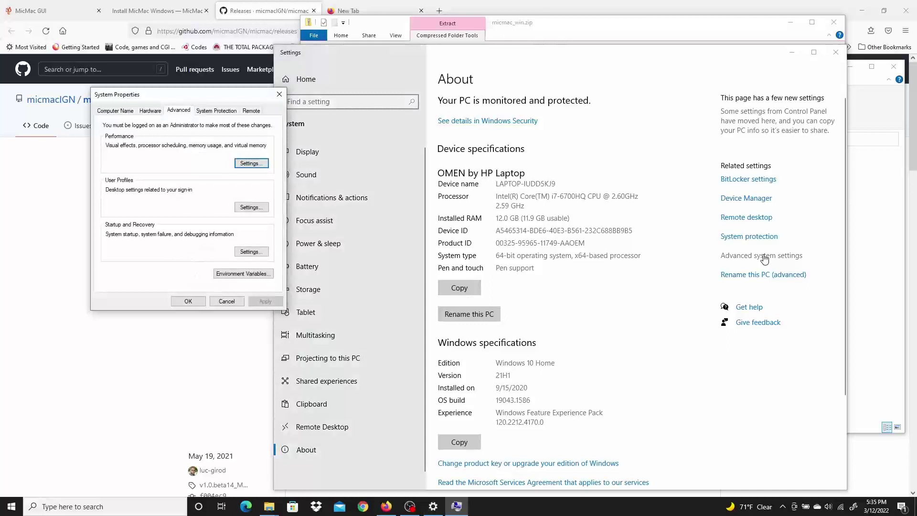
{"action": "left_click_drag", "start_coordinate": [233, 100], "coordinate": [260, 115]}
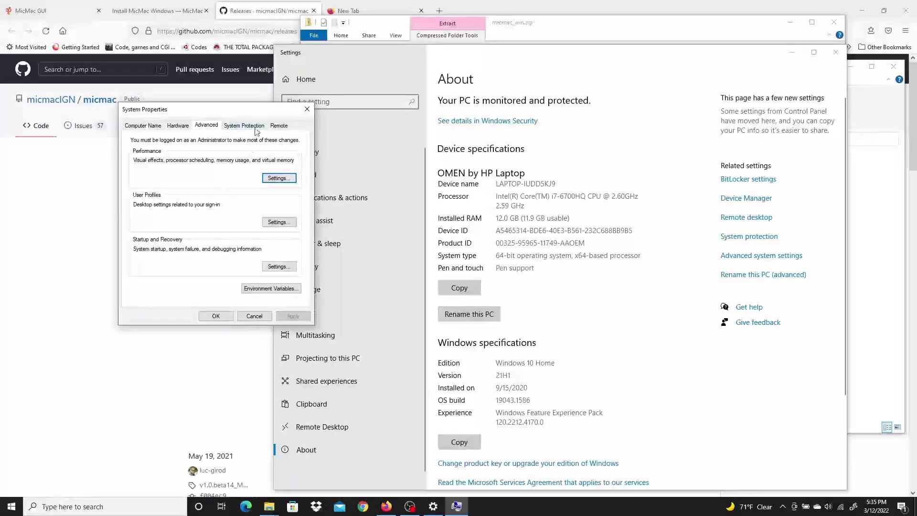
{"action": "left_click", "coordinate": [270, 289]}
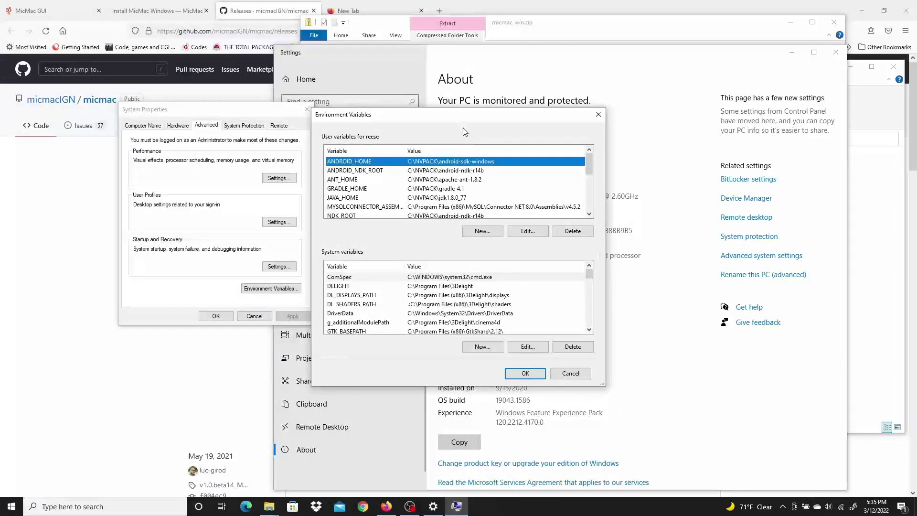
Step: Edit the user Path variable and browse to C:\Programs\micmac_win\bin
{"action": "left_click_drag", "start_coordinate": [590, 164], "coordinate": [592, 200]}
{"action": "left_click", "coordinate": [333, 189]}
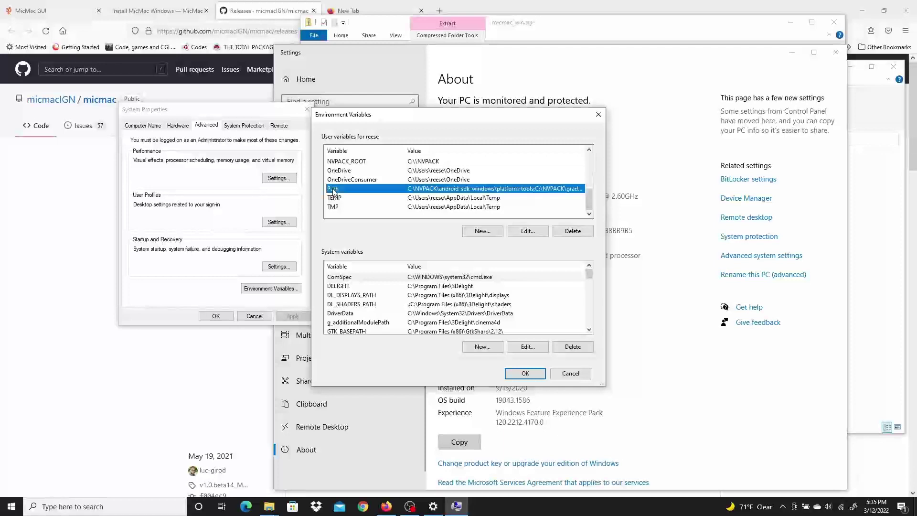
{"action": "left_click", "coordinate": [527, 231]}
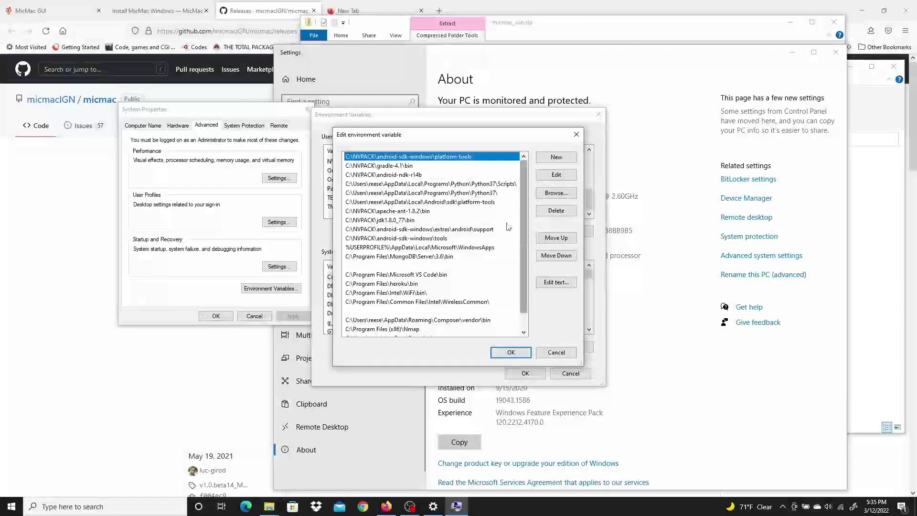
{"action": "left_click", "coordinate": [557, 193]}
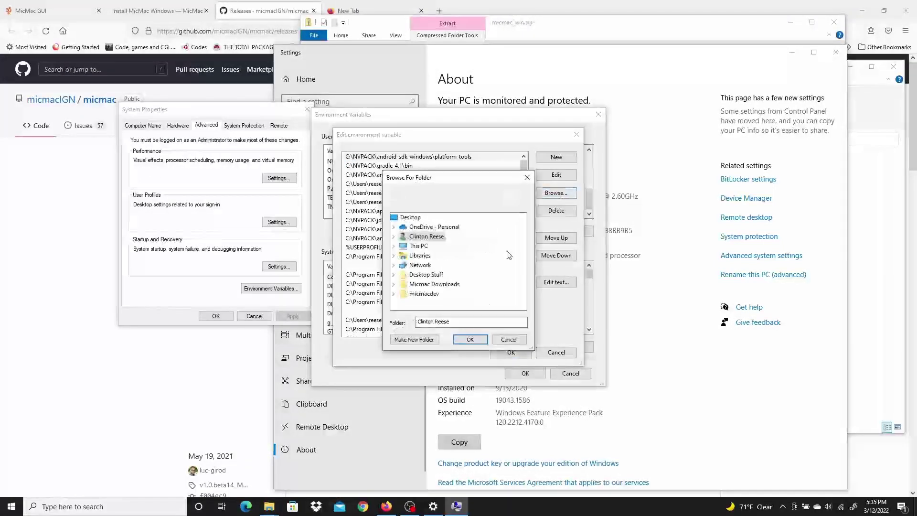
{"action": "left_click", "coordinate": [394, 245]}
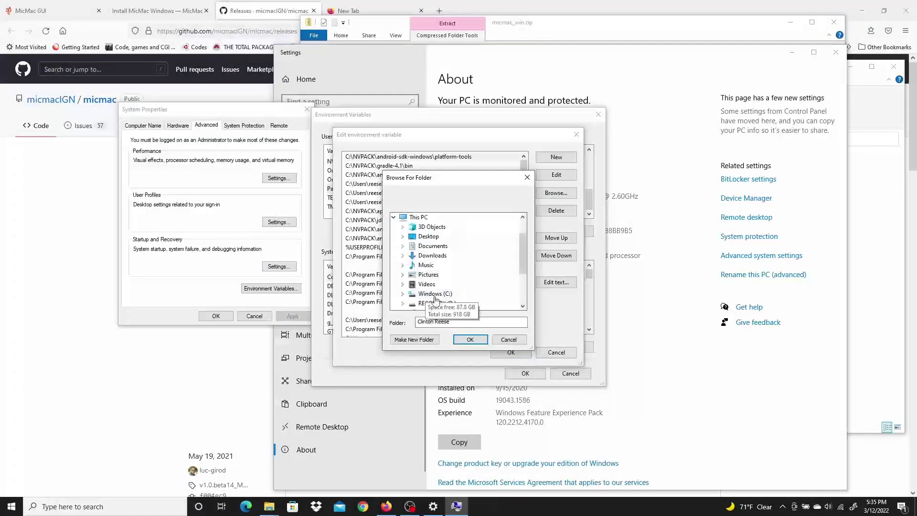
{"action": "left_click", "coordinate": [403, 294]}
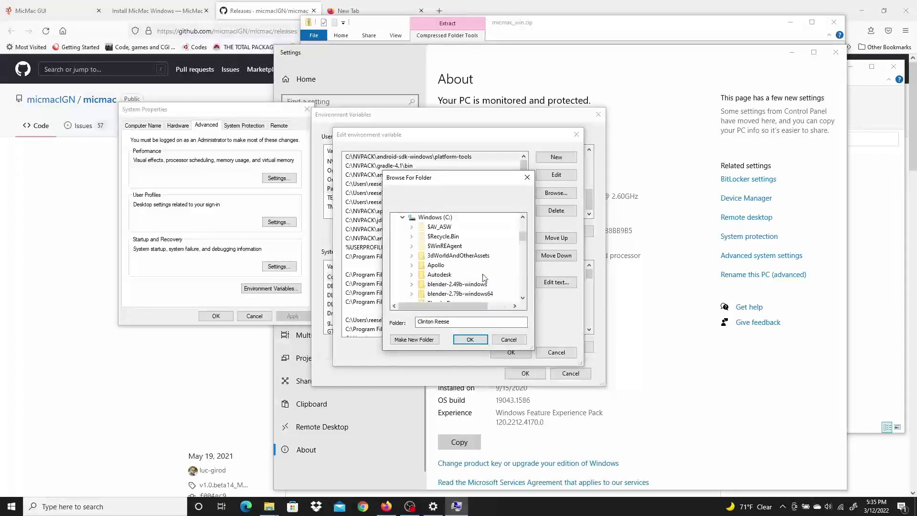
{"action": "scroll", "coordinate": [497, 265], "scroll_direction": "down", "scroll_amount": 6}
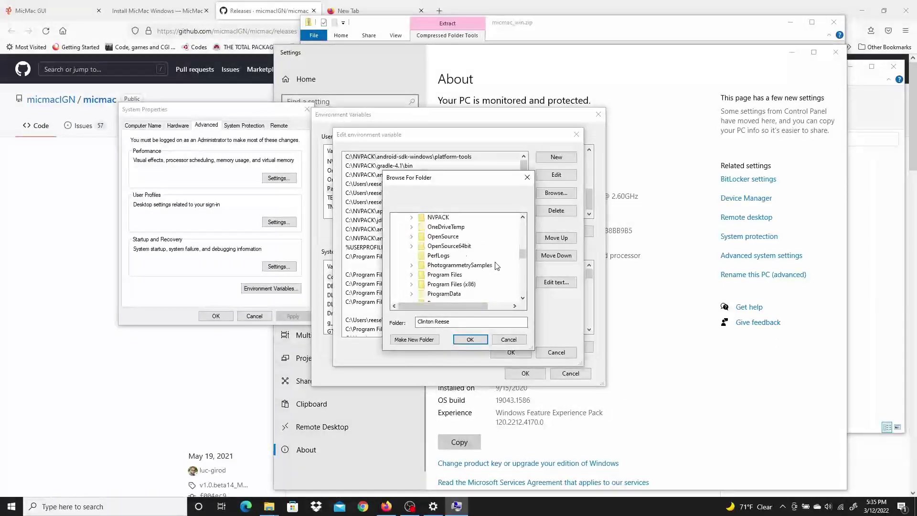
{"action": "scroll", "coordinate": [492, 267], "scroll_direction": "down", "scroll_amount": 2}
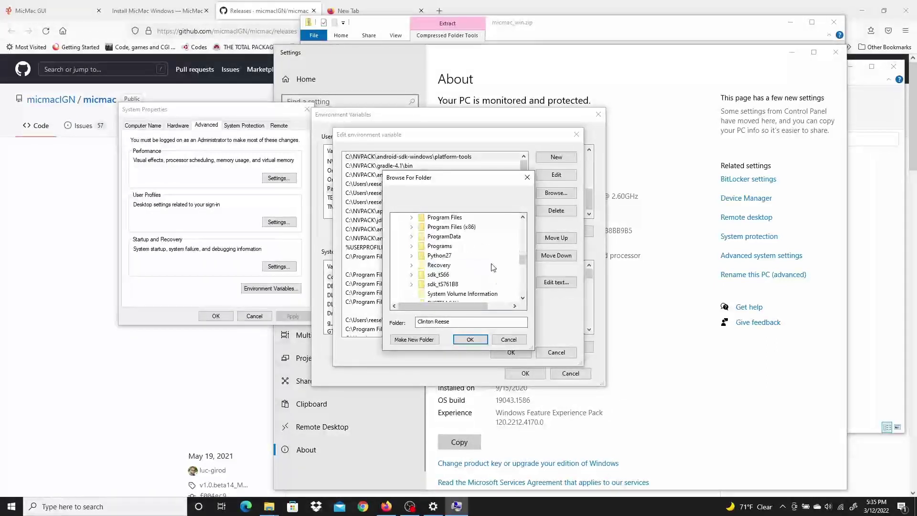
{"action": "left_click", "coordinate": [411, 246]}
{"action": "scroll", "coordinate": [461, 244], "scroll_direction": "down", "scroll_amount": 5}
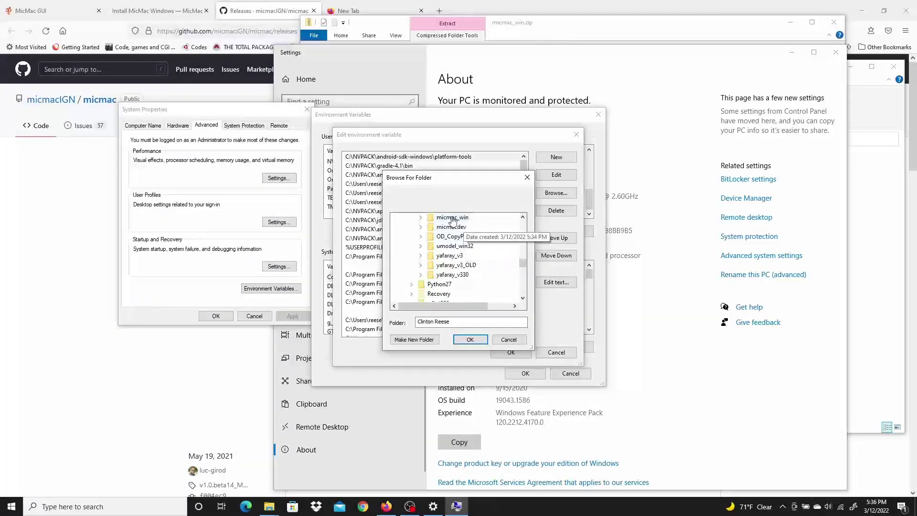
{"action": "left_click", "coordinate": [420, 219]}
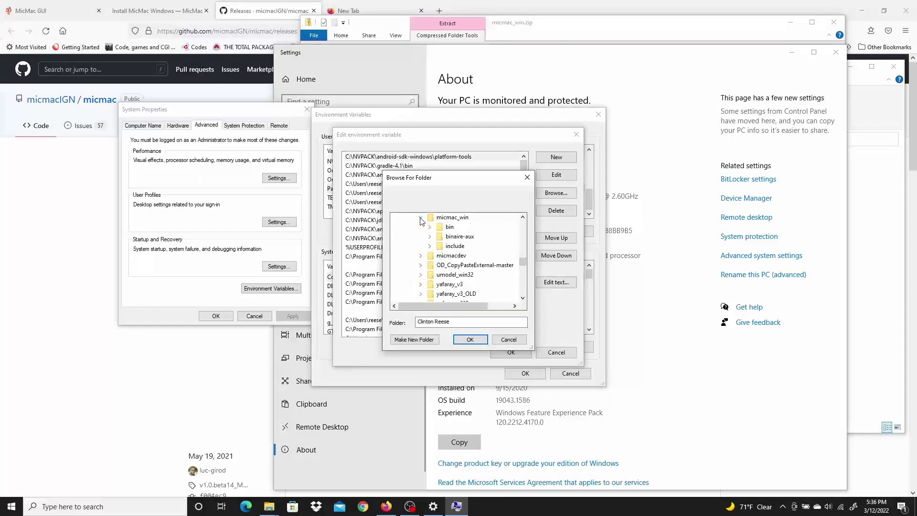
{"action": "double_click", "coordinate": [449, 227]}
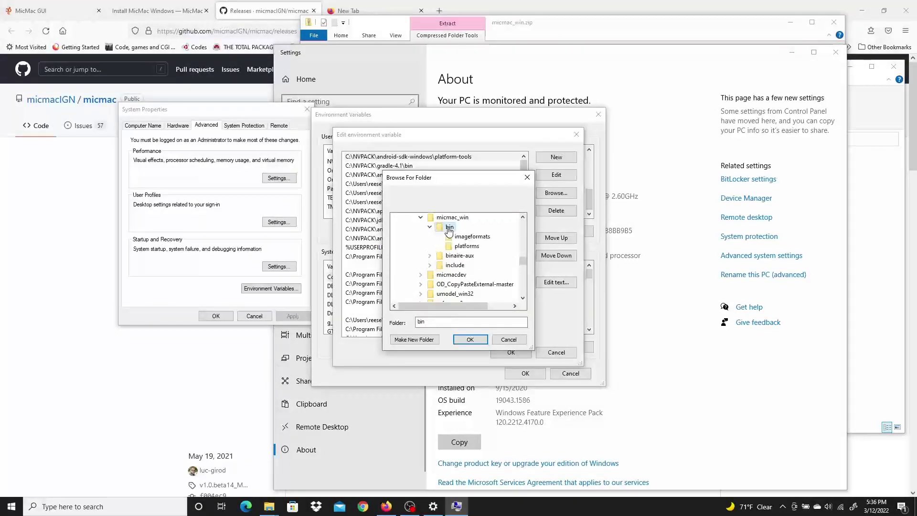
Step: Add the bin folder as a Path entry, confirm all dialogs, and close Settings
{"action": "left_click", "coordinate": [470, 340]}
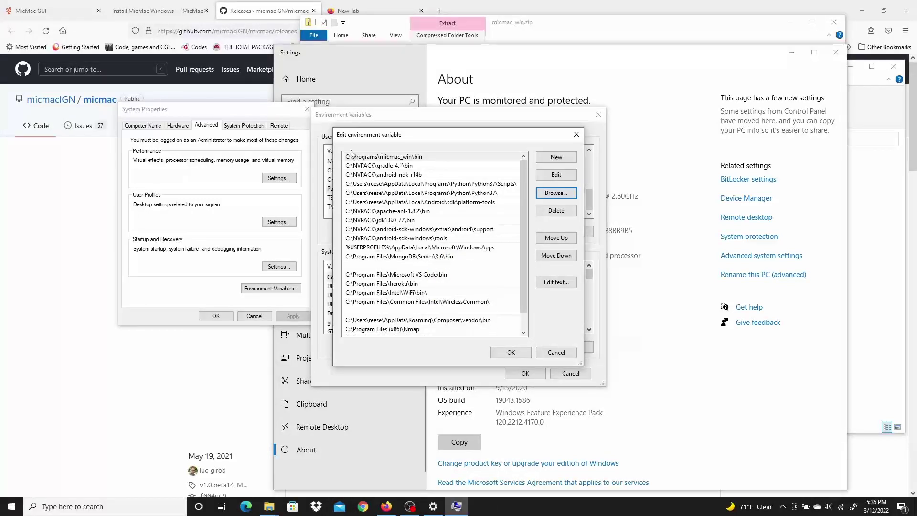
{"action": "left_click", "coordinate": [508, 352]}
{"action": "left_click", "coordinate": [526, 373]}
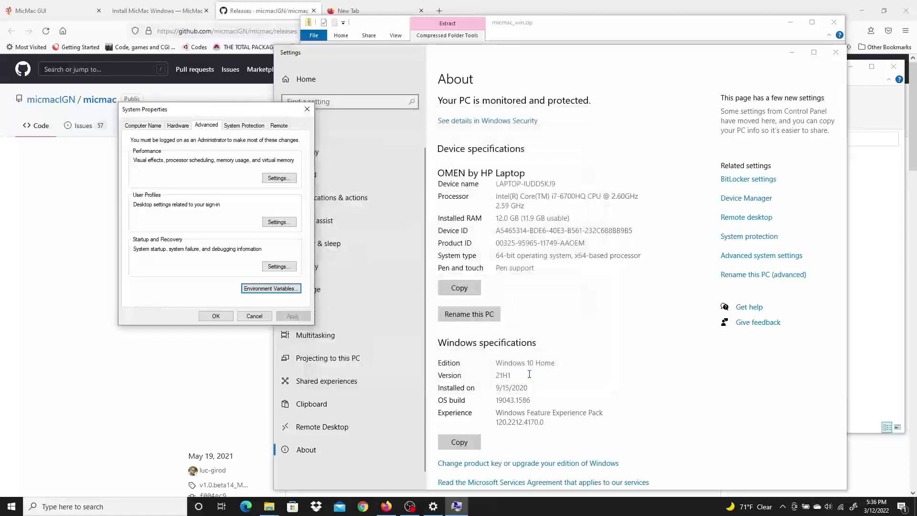
{"action": "left_click", "coordinate": [216, 316]}
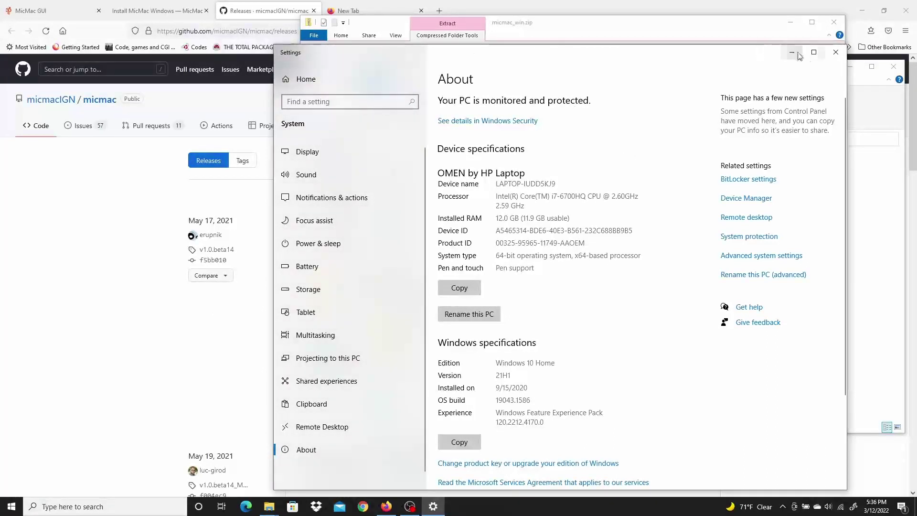
{"action": "left_click", "coordinate": [836, 54]}
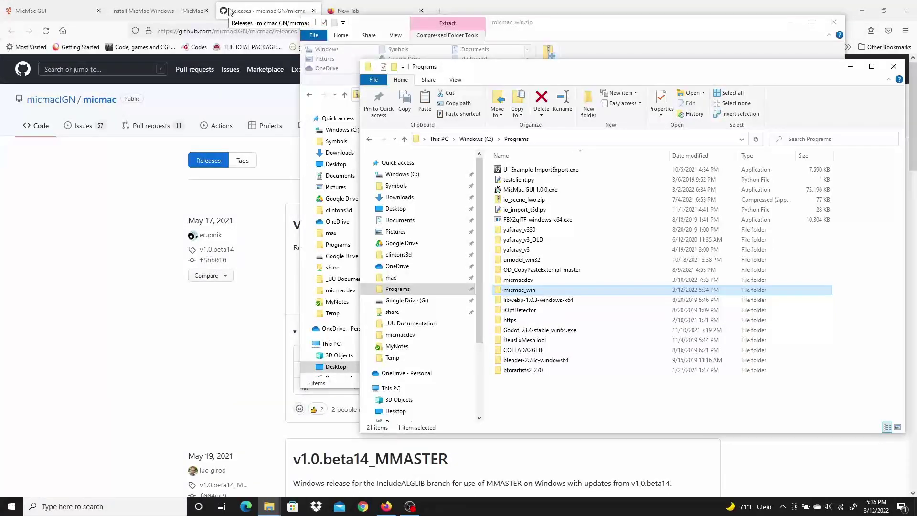
Step: Open Command Prompt from Windows search and run mm3d to list MicMac's tools
{"action": "left_click", "coordinate": [262, 11]}
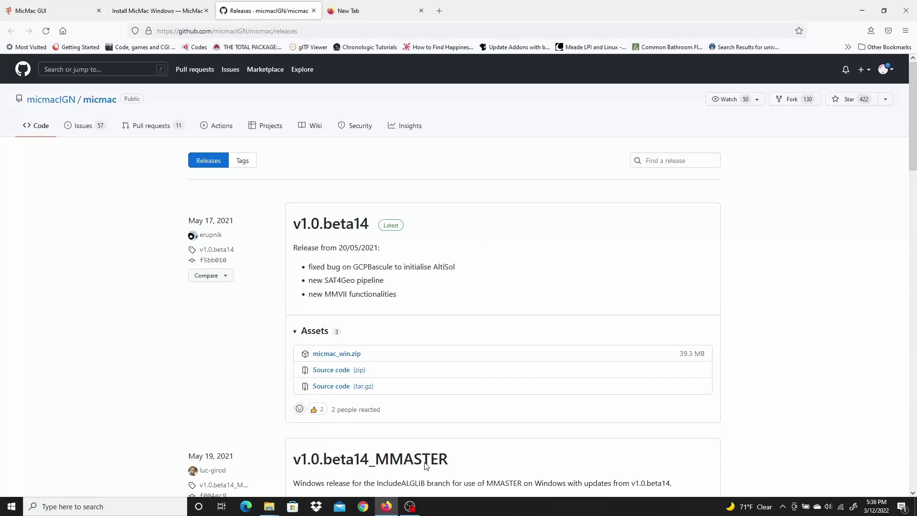
{"action": "left_click", "coordinate": [54, 503]}
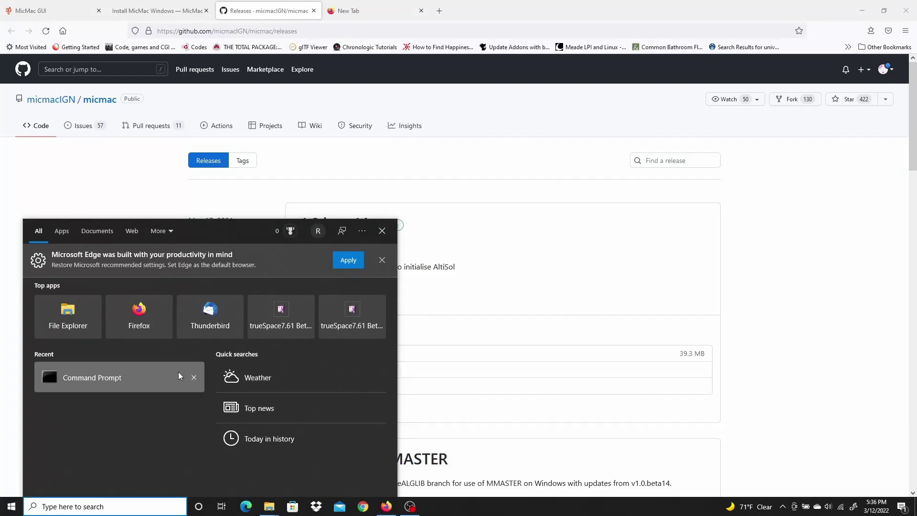
{"action": "left_click", "coordinate": [151, 376]}
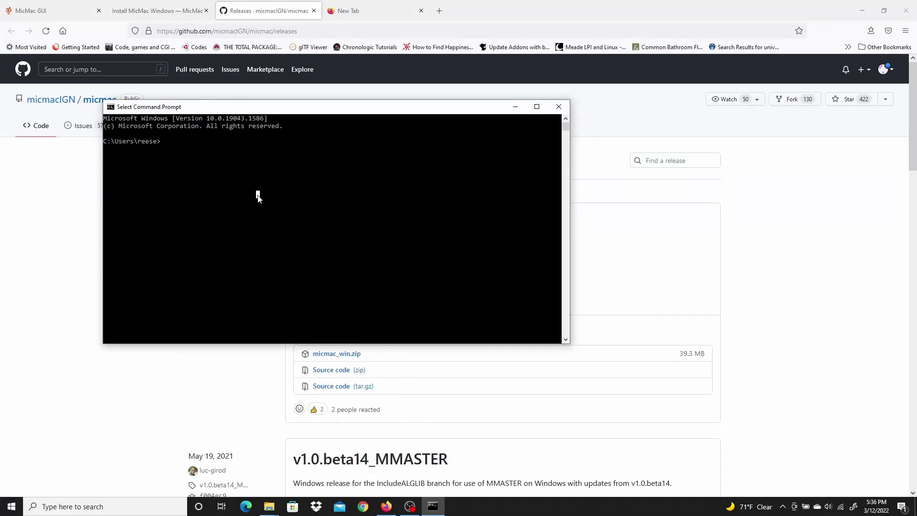
{"action": "type", "text": "mm3d"}
{"action": "key", "text": "Return"}
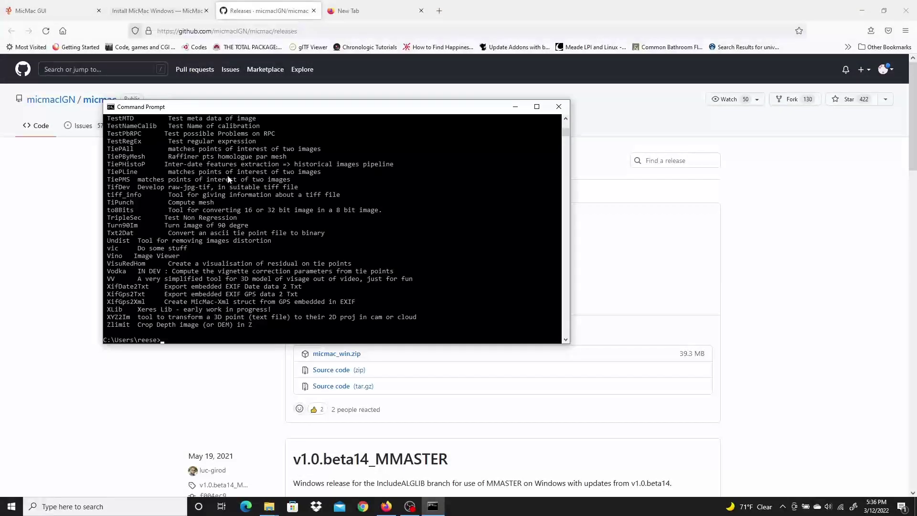
{"action": "left_click", "coordinate": [134, 15]}
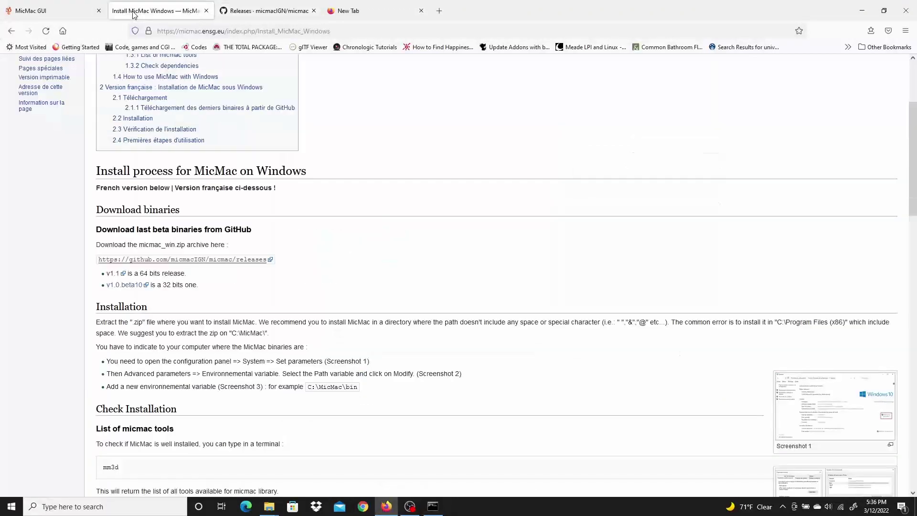
Step: Copy 'mm3d CheckDependencies' from the wiki, run it in Command Prompt, then close the console
{"action": "scroll", "coordinate": [382, 292], "scroll_direction": "down", "scroll_amount": 4}
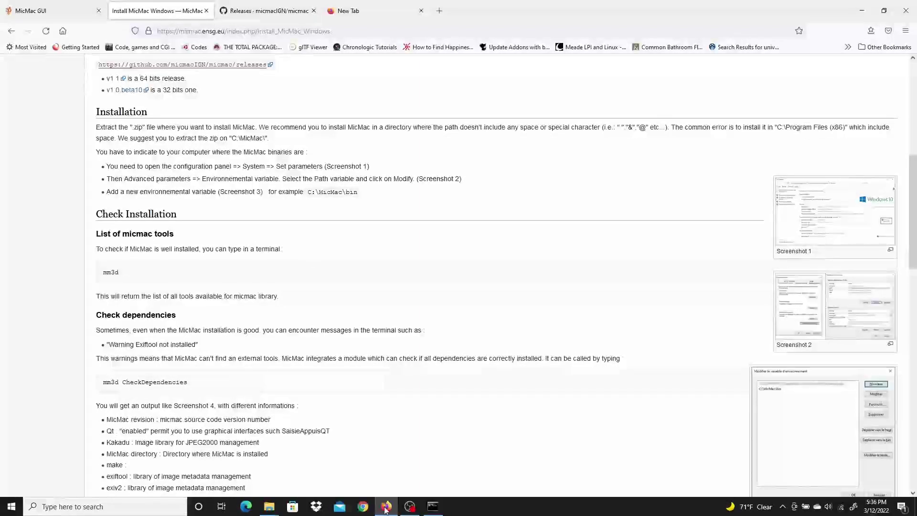
{"action": "left_click_drag", "start_coordinate": [103, 382], "coordinate": [198, 385]}
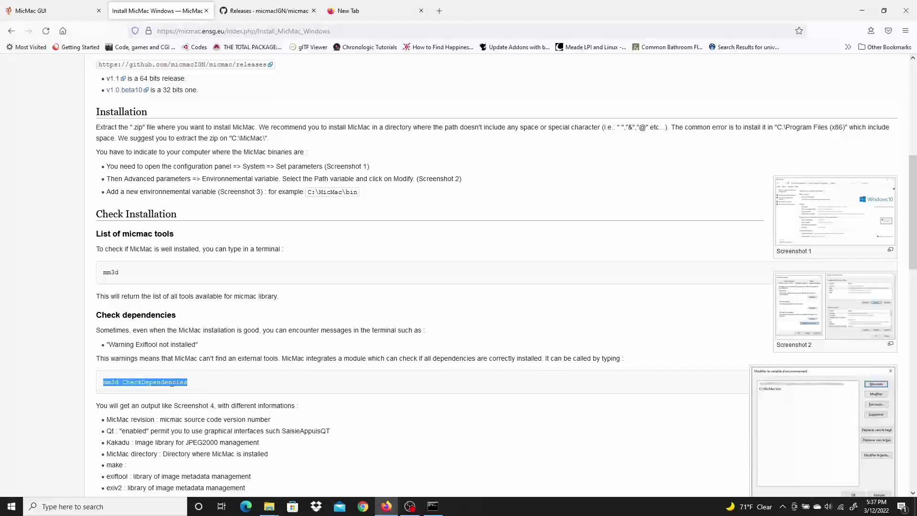
{"action": "right_click", "coordinate": [172, 385]}
{"action": "left_click", "coordinate": [187, 390]}
{"action": "left_click", "coordinate": [432, 506]}
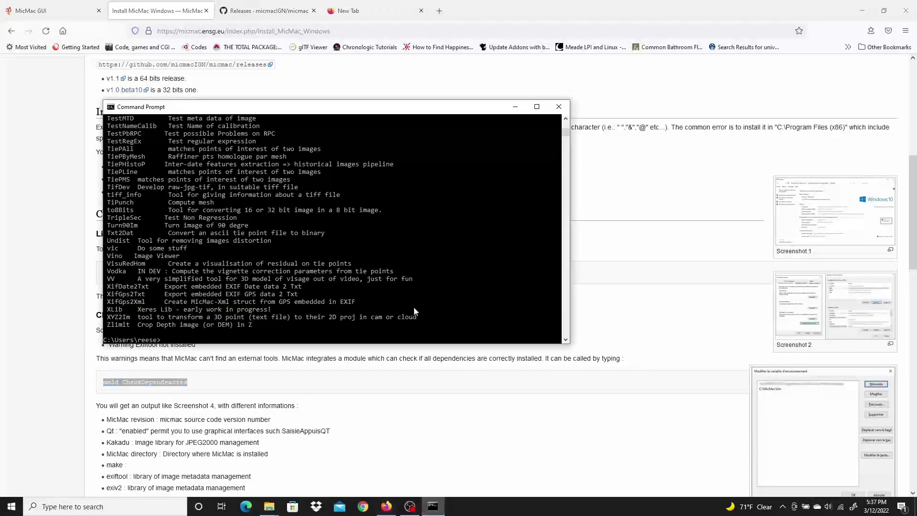
{"action": "right_click", "coordinate": [434, 296]}
{"action": "key", "text": "Return"}
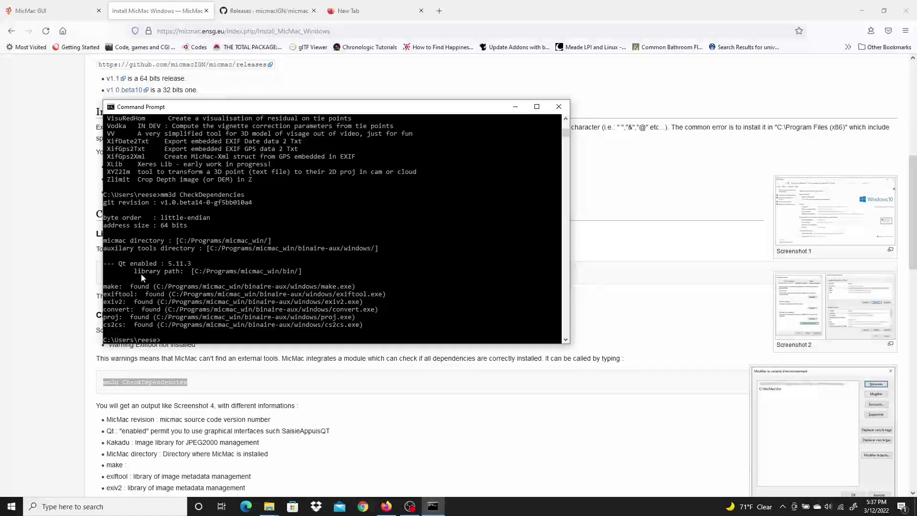
{"action": "left_click", "coordinate": [559, 106]}
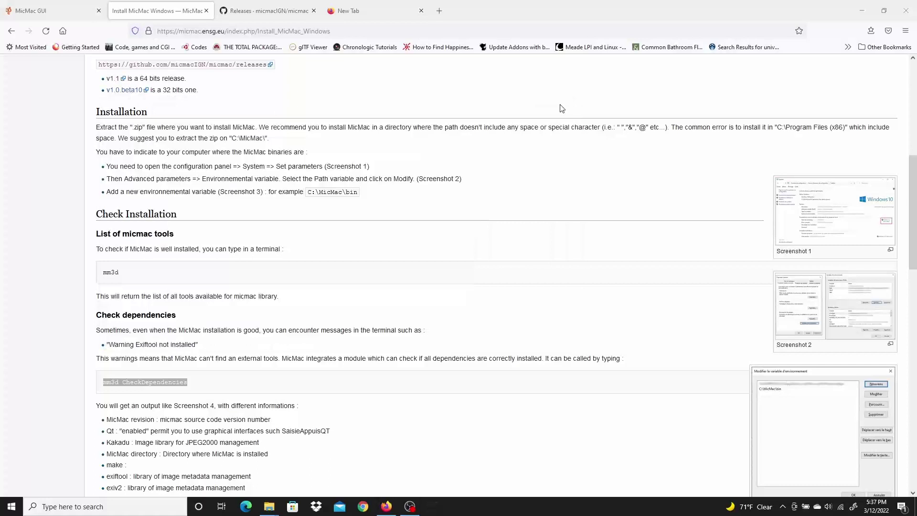
{"action": "scroll", "coordinate": [244, 221], "scroll_direction": "down", "scroll_amount": 5}
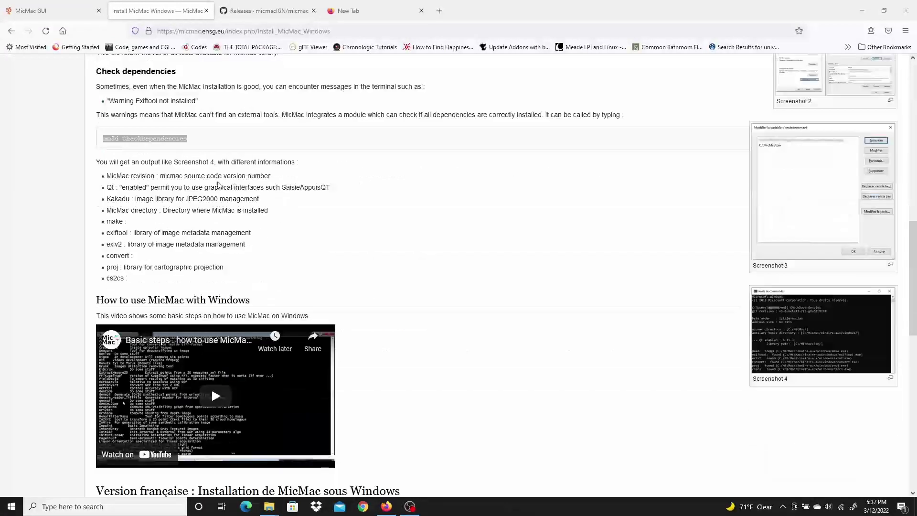
{"action": "scroll", "coordinate": [263, 124], "scroll_direction": "up", "scroll_amount": 2}
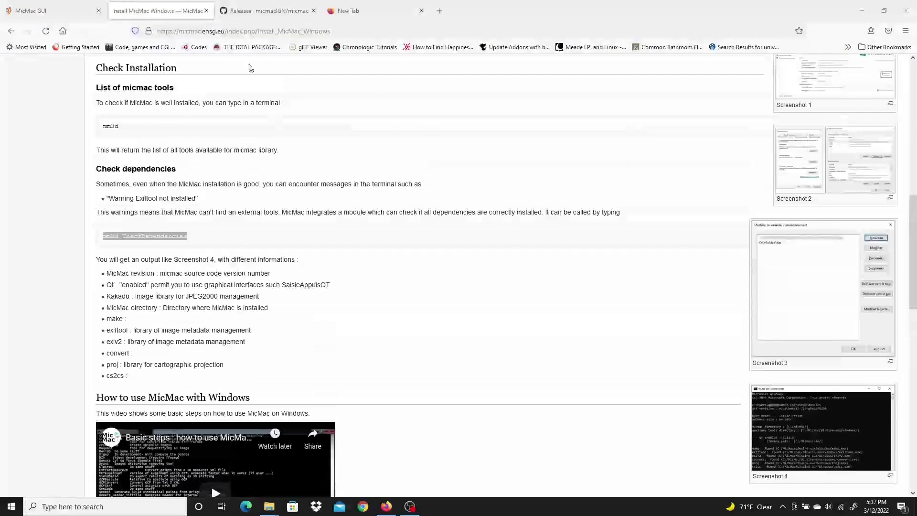
Step: Open the micmac repository from Releases and scroll its README to Installation test, highlighting Boudha_dataset.zip
{"action": "left_click", "coordinate": [241, 12]}
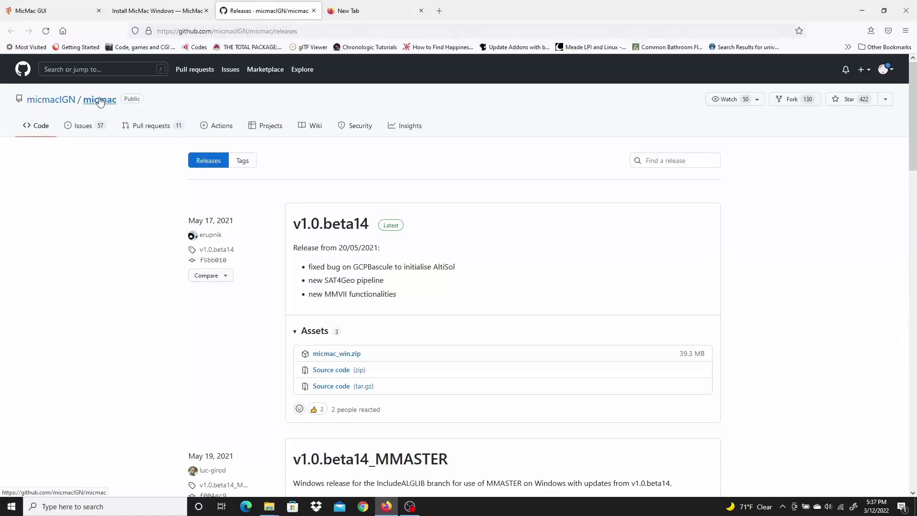
{"action": "left_click", "coordinate": [100, 101]}
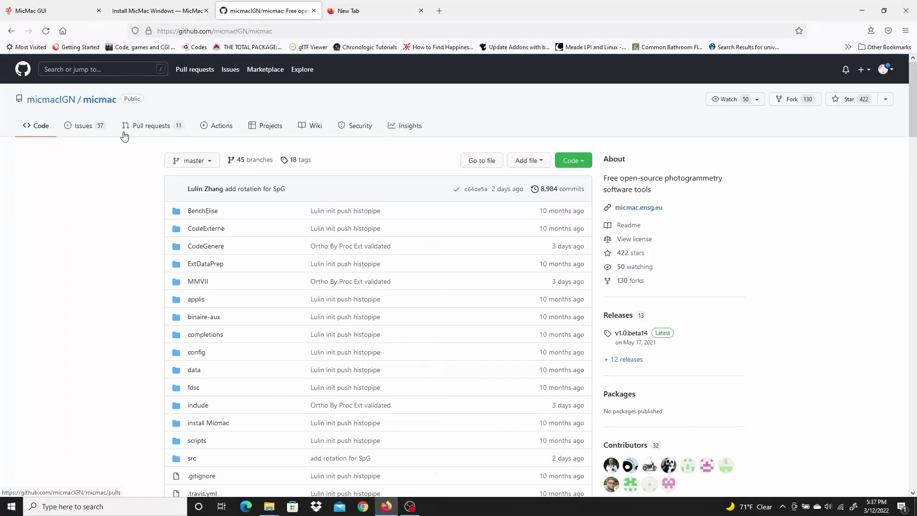
{"action": "scroll", "coordinate": [366, 246], "scroll_direction": "down", "scroll_amount": 3}
{"action": "scroll", "coordinate": [366, 247], "scroll_direction": "down", "scroll_amount": 15}
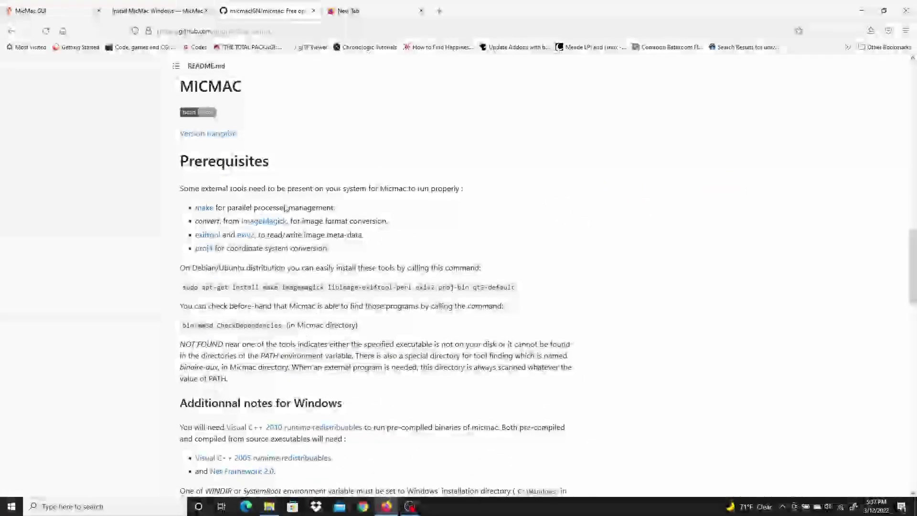
{"action": "scroll", "coordinate": [339, 234], "scroll_direction": "down", "scroll_amount": 3}
{"action": "scroll", "coordinate": [335, 231], "scroll_direction": "down", "scroll_amount": 6}
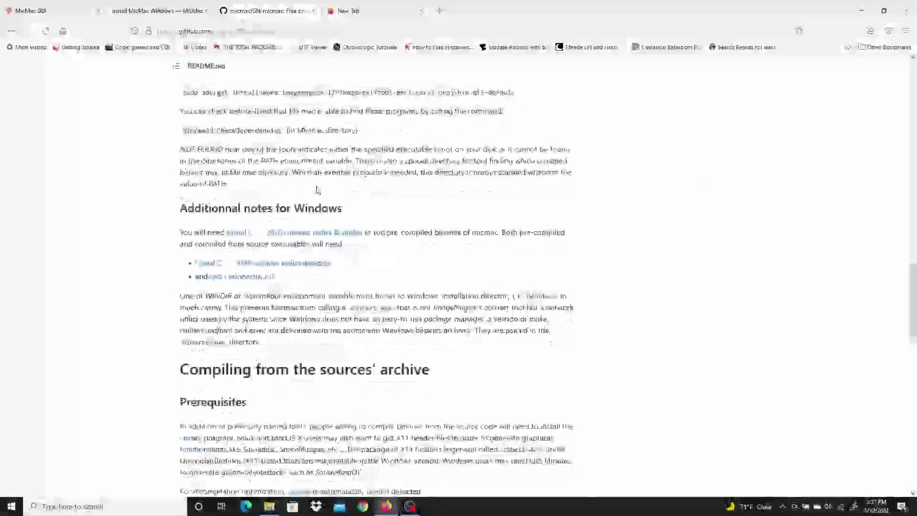
{"action": "scroll", "coordinate": [317, 191], "scroll_direction": "down", "scroll_amount": 14}
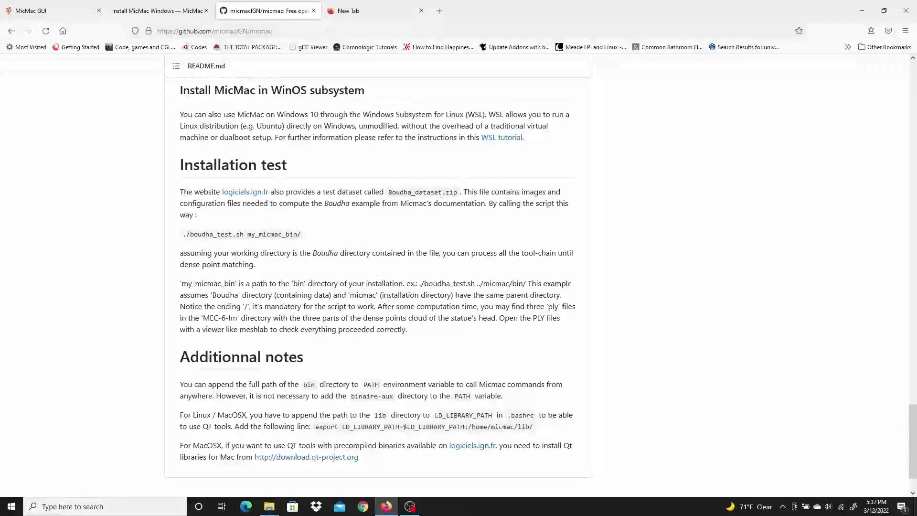
{"action": "left_click_drag", "start_coordinate": [391, 193], "coordinate": [454, 191]}
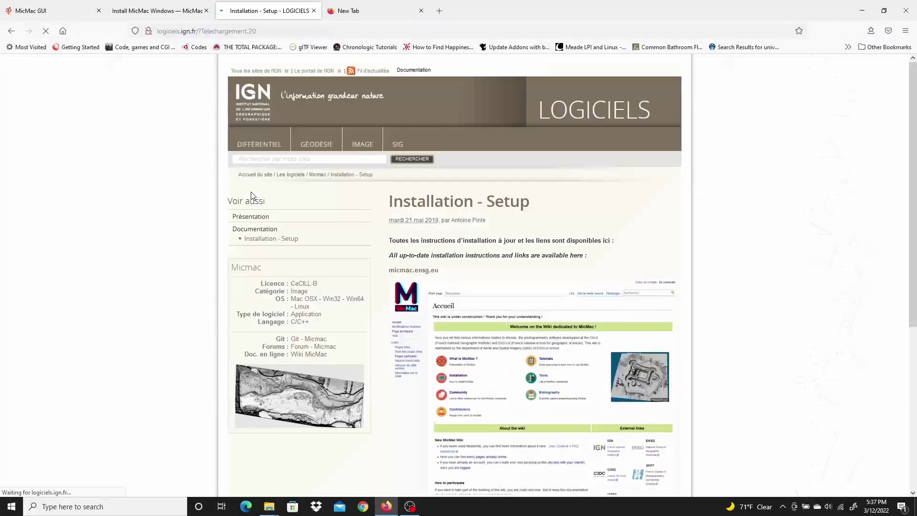
{"action": "left_click", "coordinate": [11, 31]}
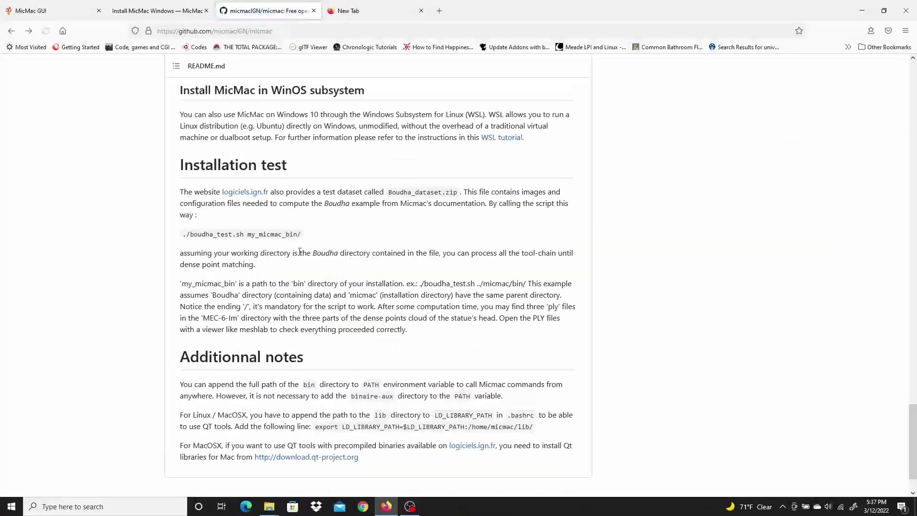
Step: Open logiciels.ign.fr in a new tab and follow its micmac.ensg.eu/data link to the Index of /data
{"action": "right_click", "coordinate": [258, 196]}
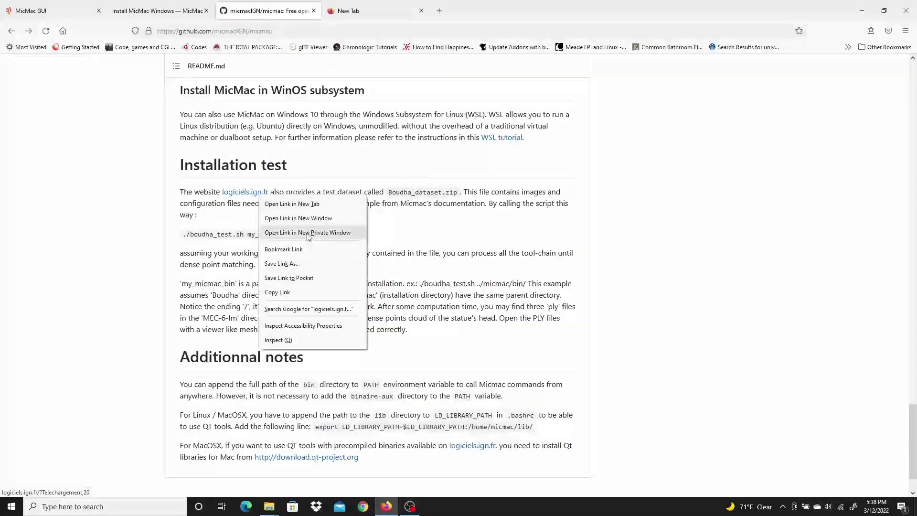
{"action": "left_click", "coordinate": [300, 205]}
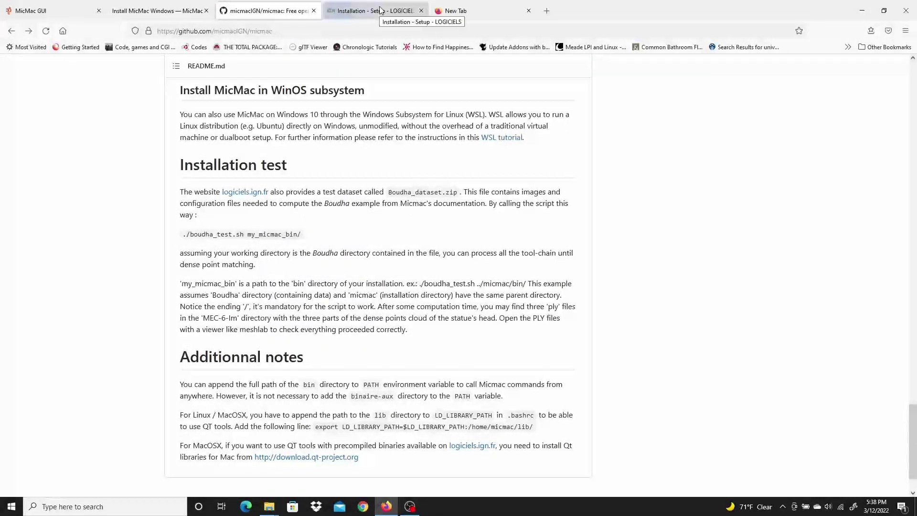
{"action": "left_click", "coordinate": [379, 10]}
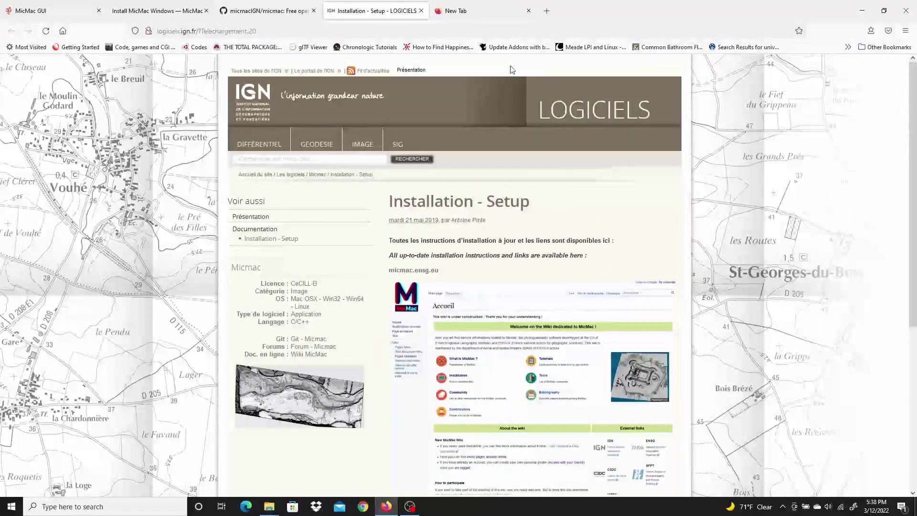
{"action": "scroll", "coordinate": [567, 251], "scroll_direction": "down", "scroll_amount": 3}
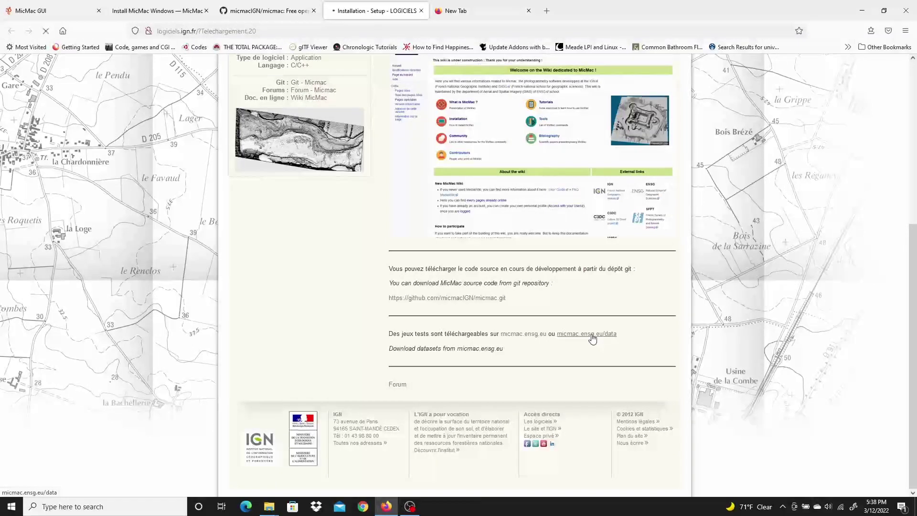
{"action": "left_click", "coordinate": [592, 338]}
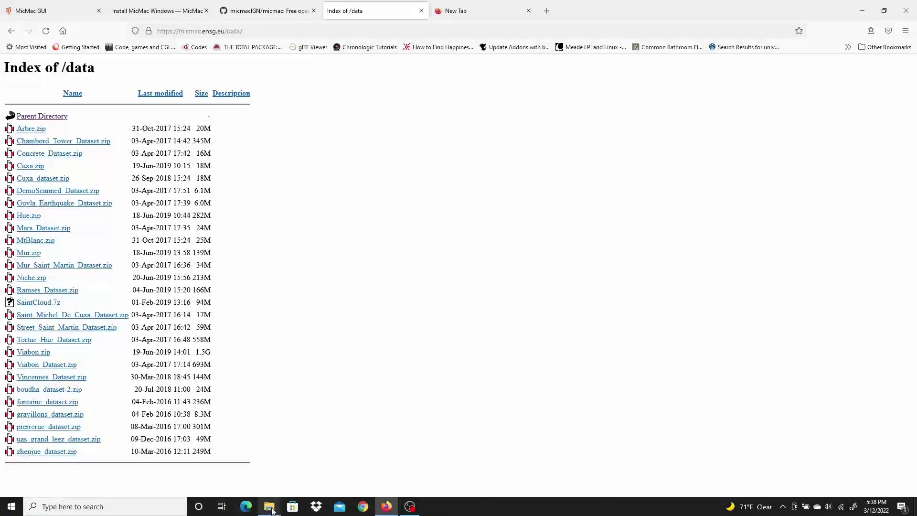
{"action": "mouse_move", "coordinate": [272, 510]}
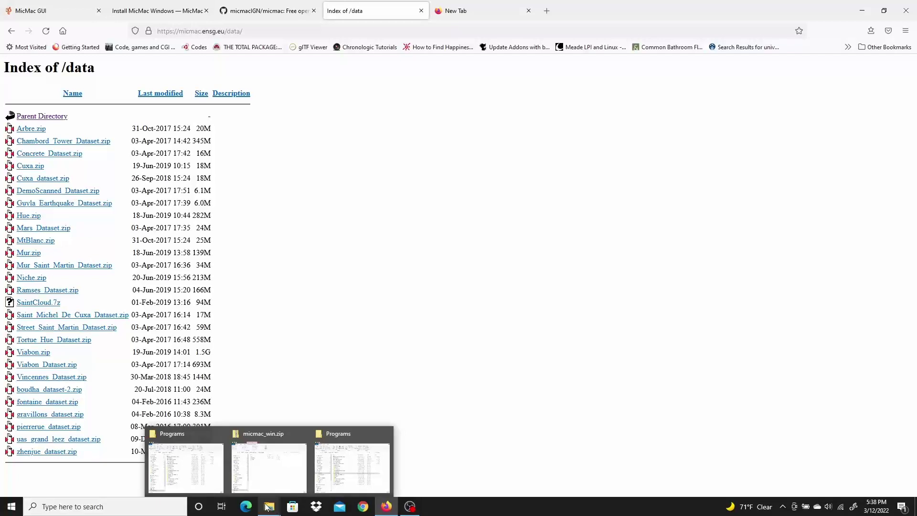
{"action": "left_click", "coordinate": [289, 465]}
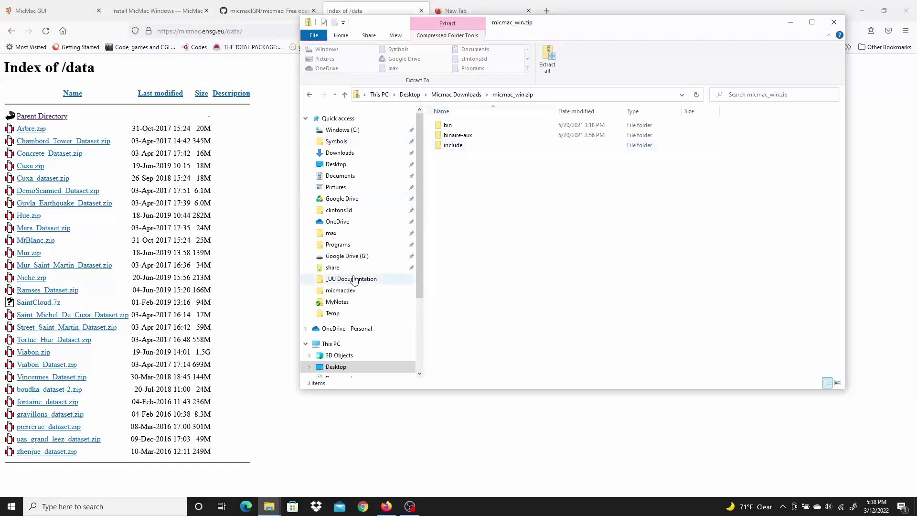
Step: Open boudha_dataset-2.zip in Desktop > Micmac Downloads and start Extract all
{"action": "scroll", "coordinate": [353, 280], "scroll_direction": "down", "scroll_amount": 2}
{"action": "left_click", "coordinate": [336, 325]}
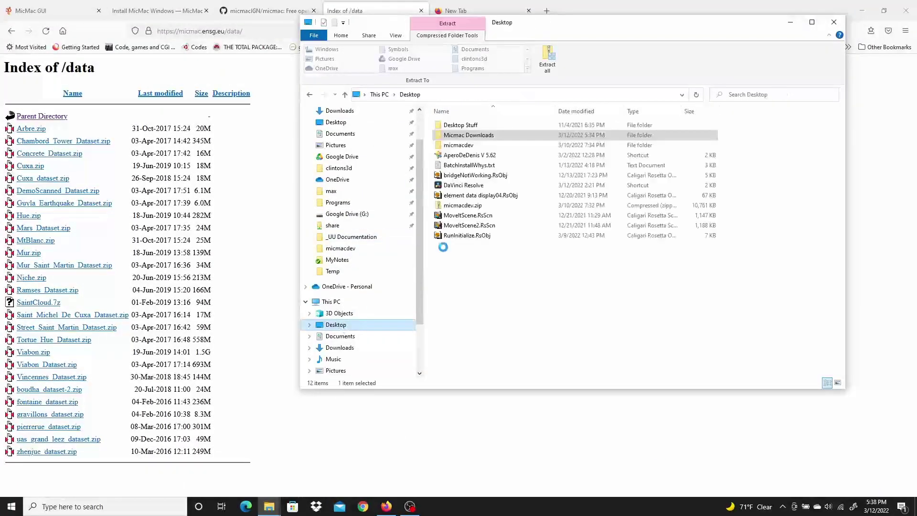
{"action": "left_click", "coordinate": [470, 138]}
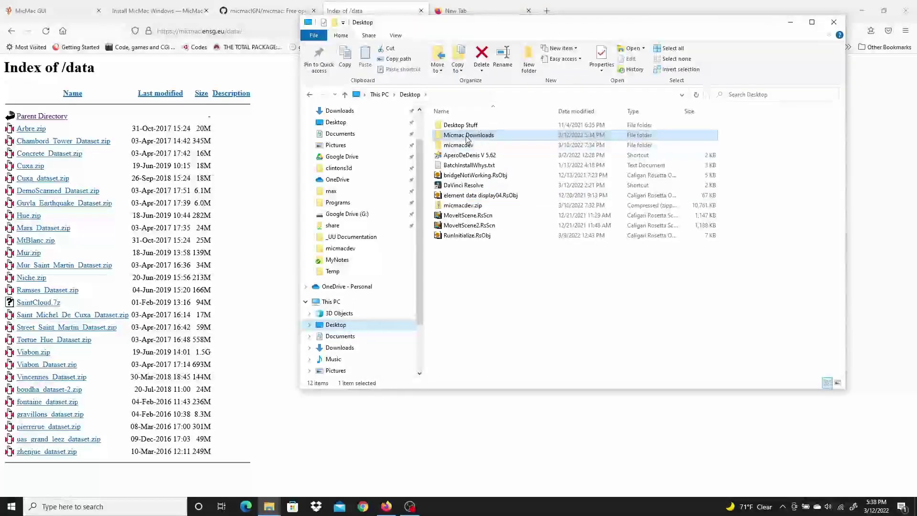
{"action": "double_click", "coordinate": [468, 136]}
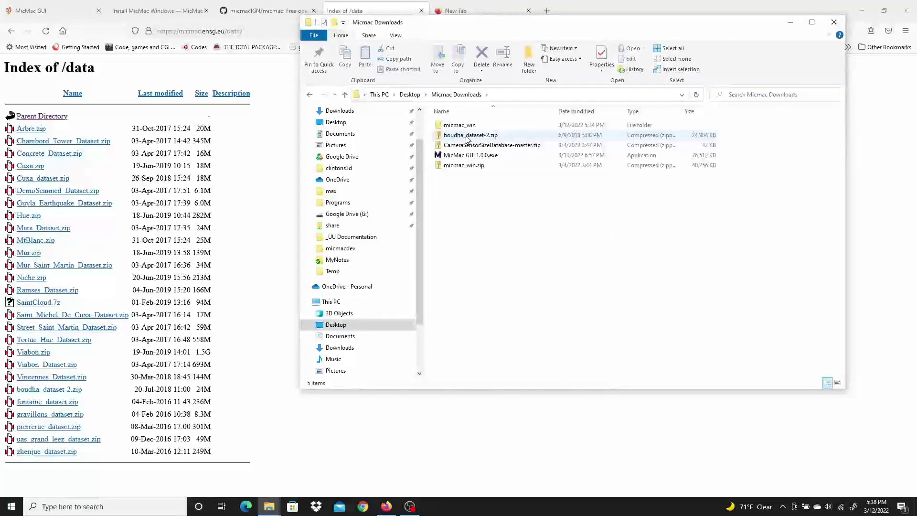
{"action": "double_click", "coordinate": [440, 137]}
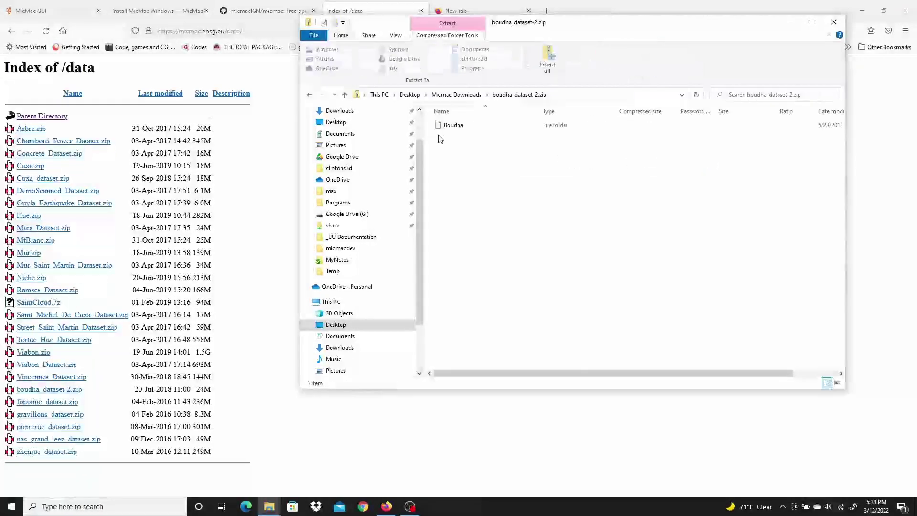
{"action": "left_click", "coordinate": [547, 56]}
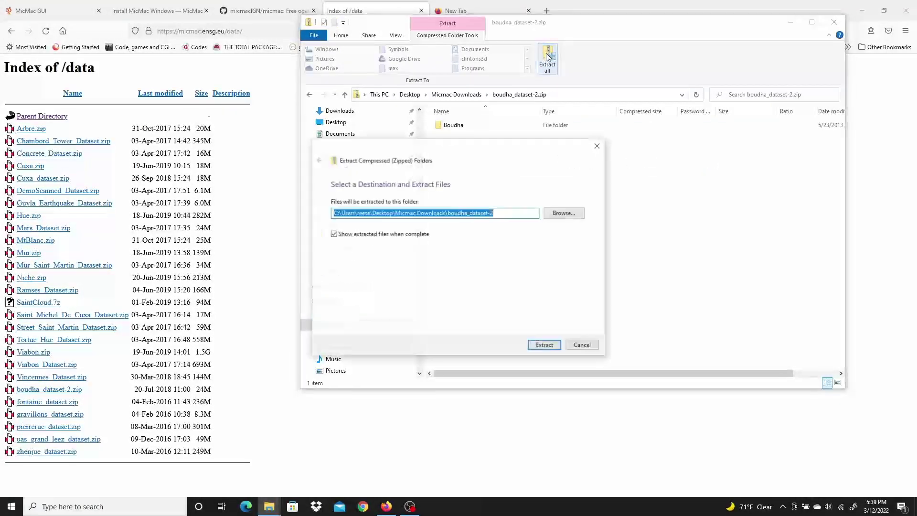
Step: Browse the extraction destination to This PC > Windows (C:) > Programs
{"action": "left_click", "coordinate": [567, 214]}
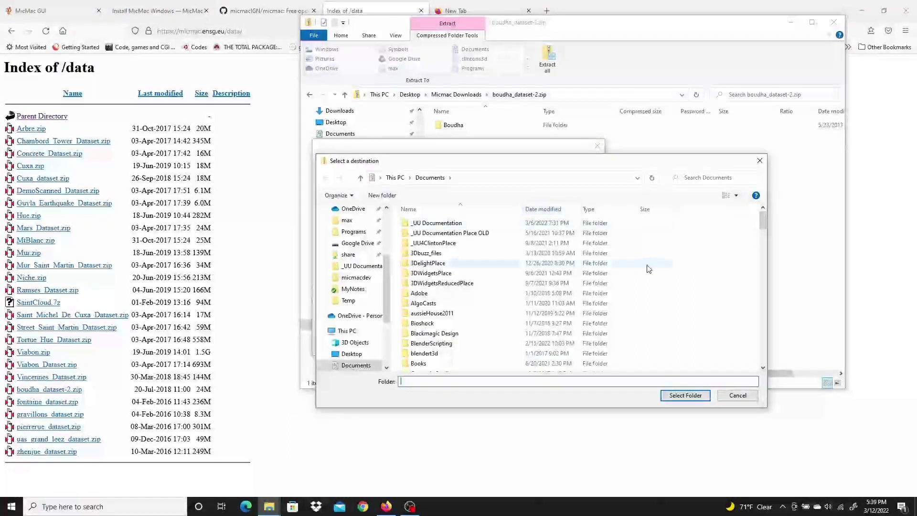
{"action": "scroll", "coordinate": [516, 290], "scroll_direction": "down", "scroll_amount": 15}
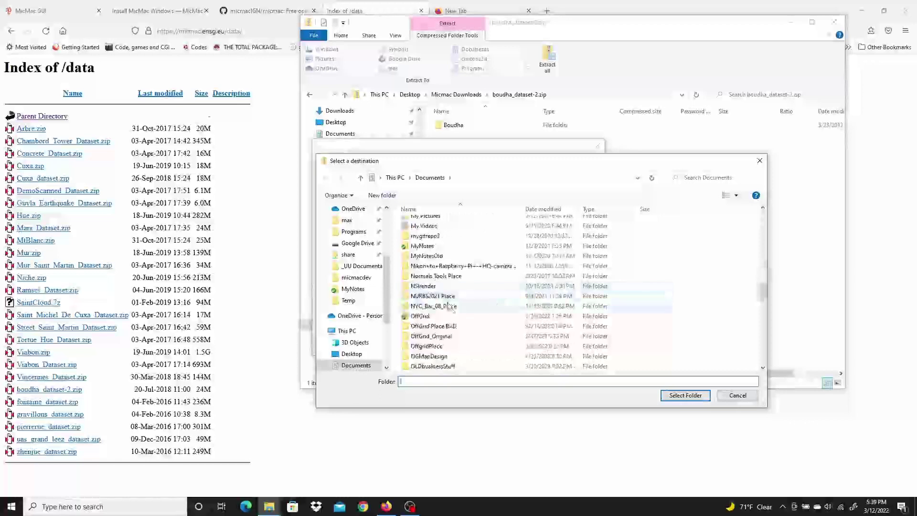
{"action": "scroll", "coordinate": [448, 296], "scroll_direction": "down", "scroll_amount": 3}
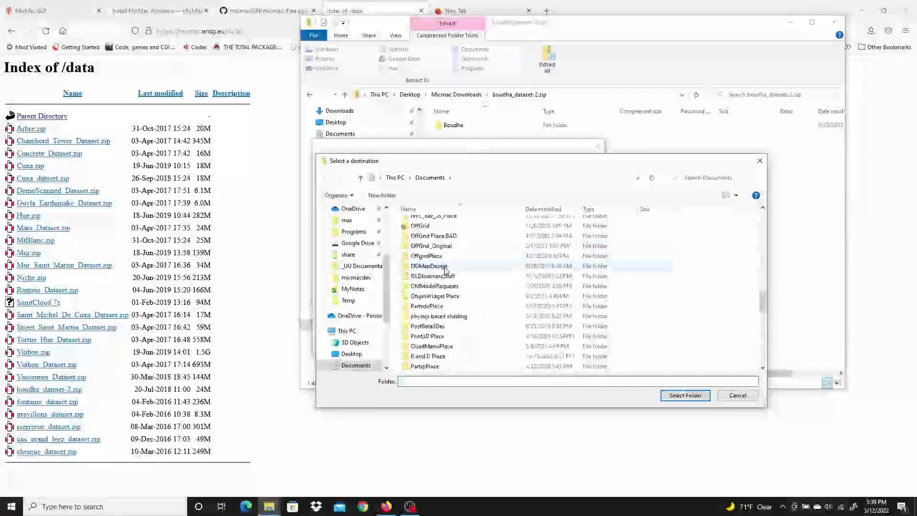
{"action": "scroll", "coordinate": [446, 270], "scroll_direction": "down", "scroll_amount": 2}
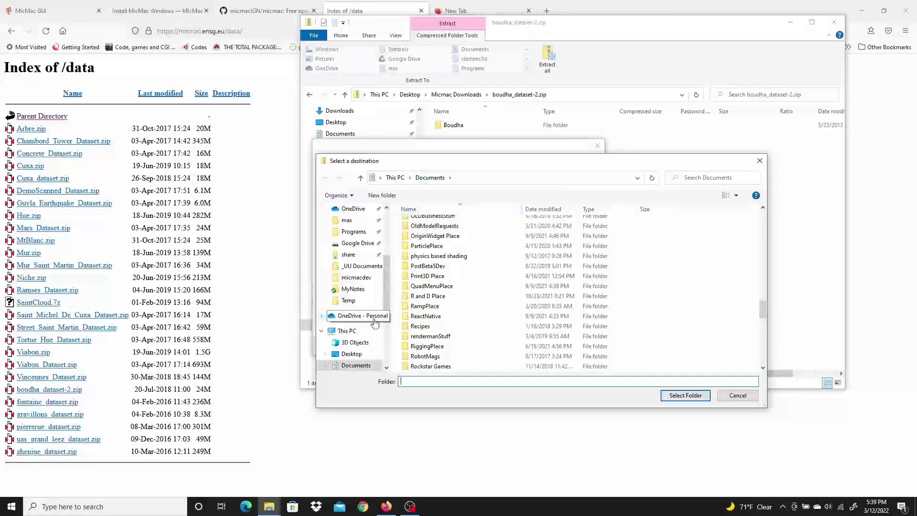
{"action": "left_click", "coordinate": [346, 331]}
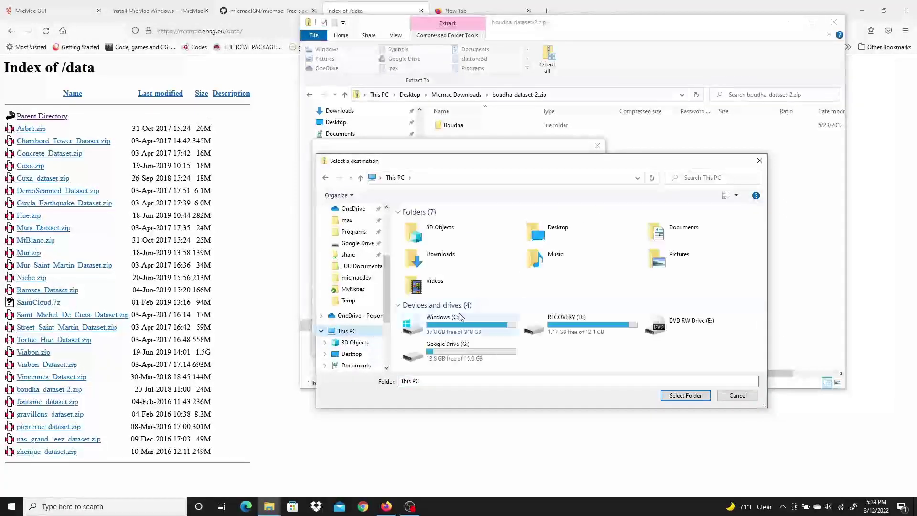
{"action": "double_click", "coordinate": [460, 317]}
{"action": "scroll", "coordinate": [466, 304], "scroll_direction": "down", "scroll_amount": 5}
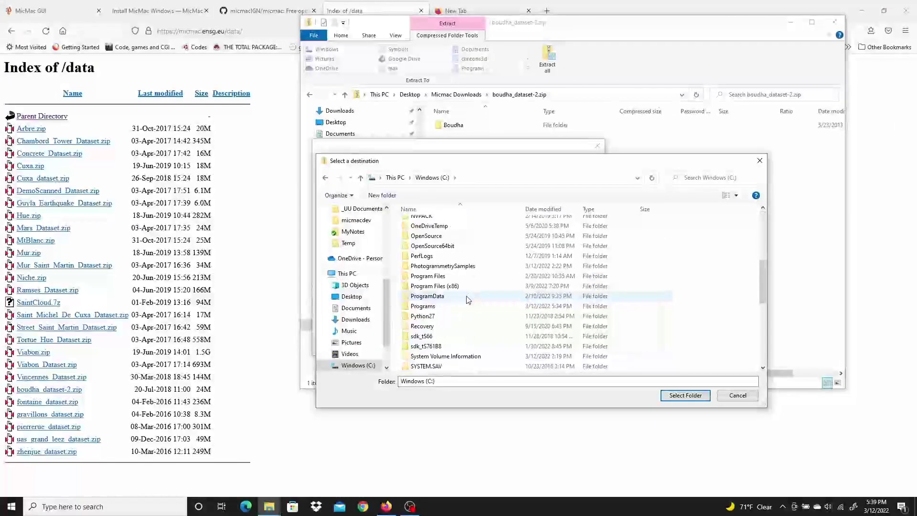
{"action": "left_click", "coordinate": [427, 308]}
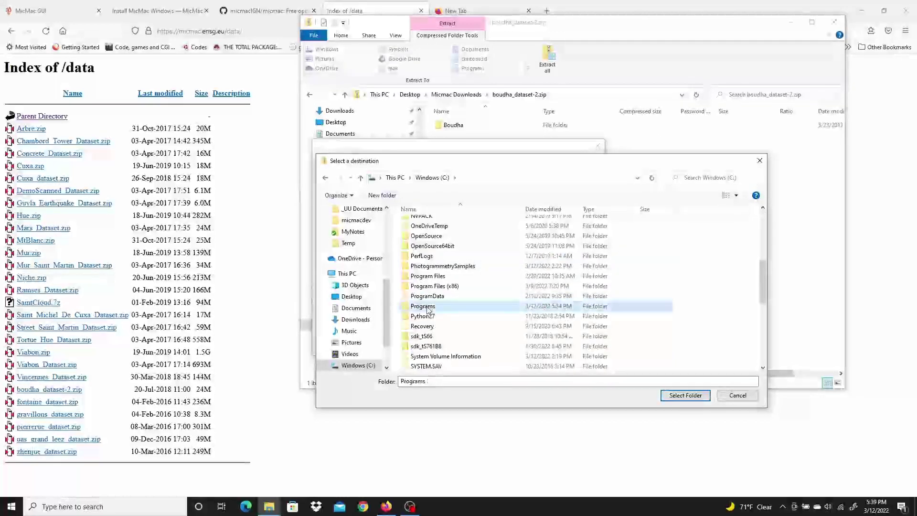
{"action": "double_click", "coordinate": [428, 307]}
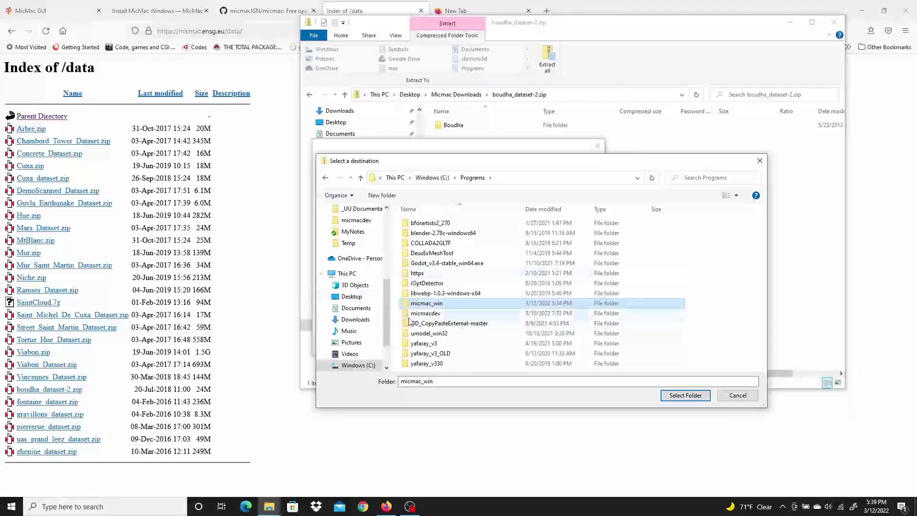
Step: After briefly trying a Bouda folder name, select C:\Programs as the destination
{"action": "left_click", "coordinate": [438, 305]}
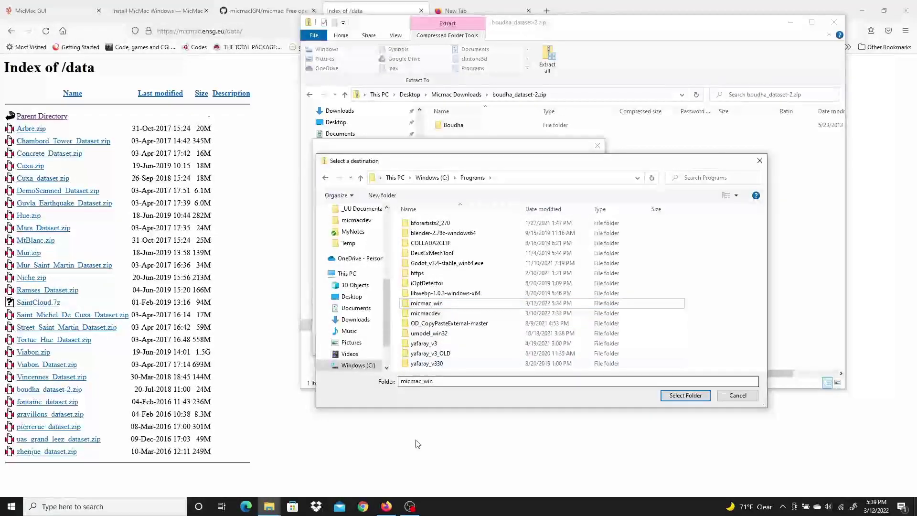
{"action": "left_click_drag", "start_coordinate": [432, 382], "coordinate": [379, 386]}
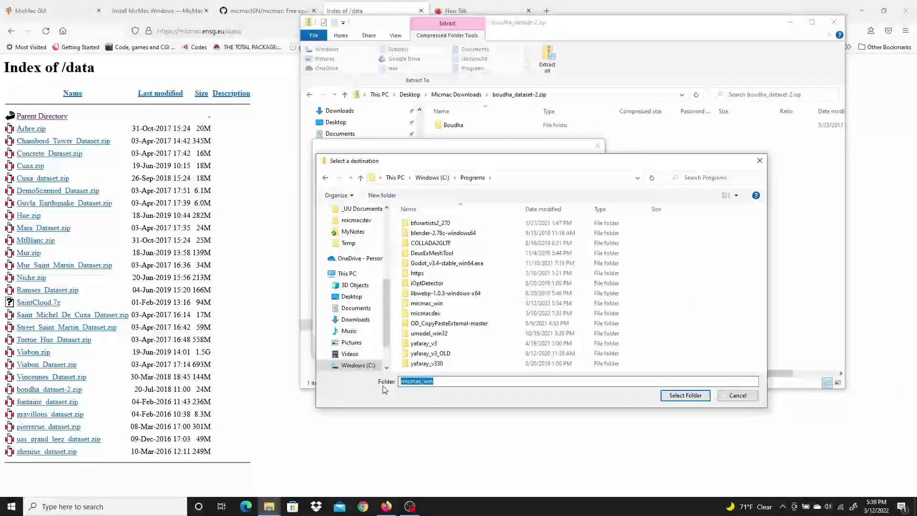
{"action": "type", "text": "Bouda"}
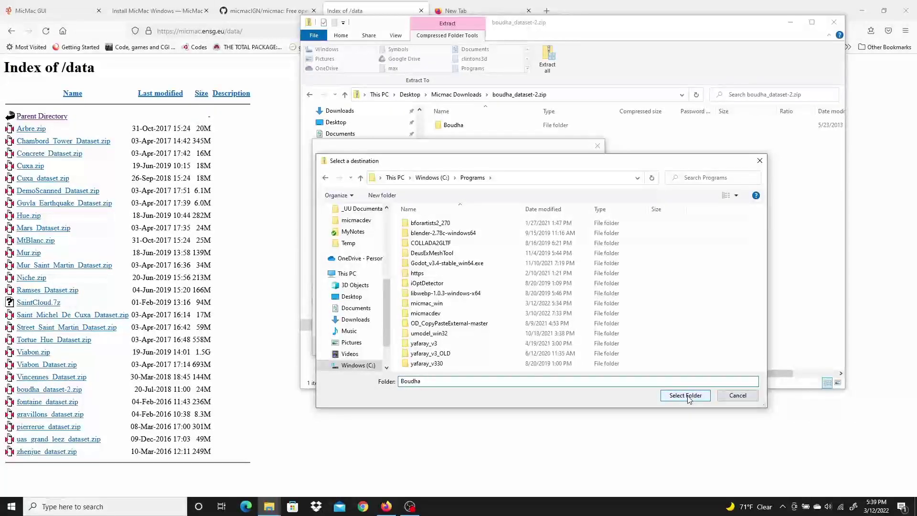
{"action": "left_click", "coordinate": [472, 177]}
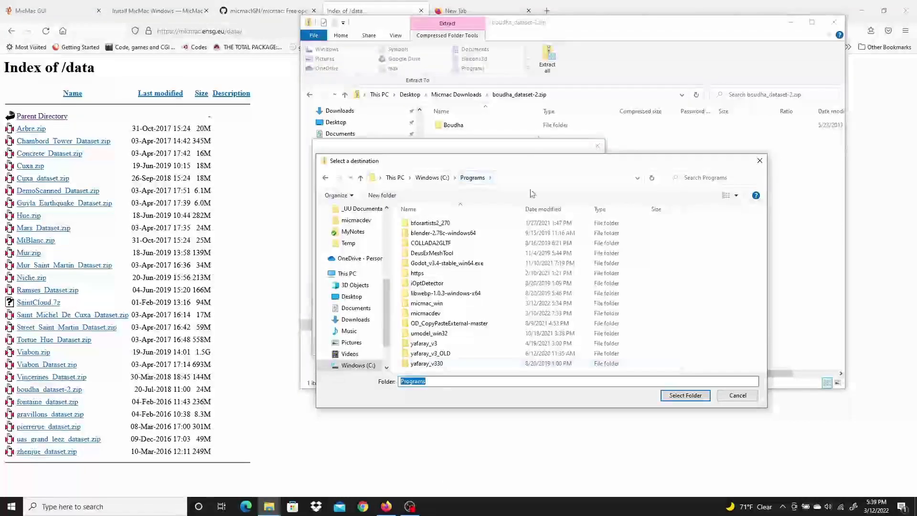
{"action": "left_click", "coordinate": [685, 396]}
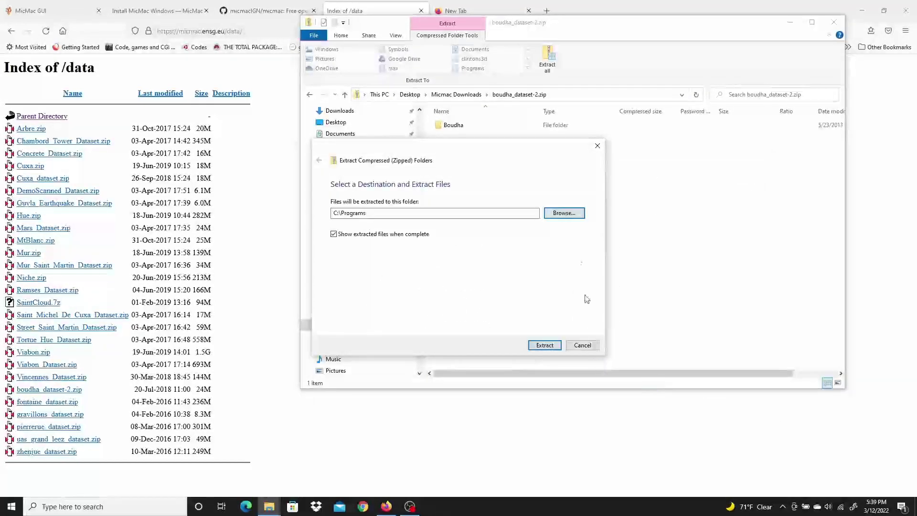
Step: Extract the 45 items of boudha_dataset-2.zip into the new C:\Programs\Boudha folder
{"action": "left_click", "coordinate": [371, 213]}
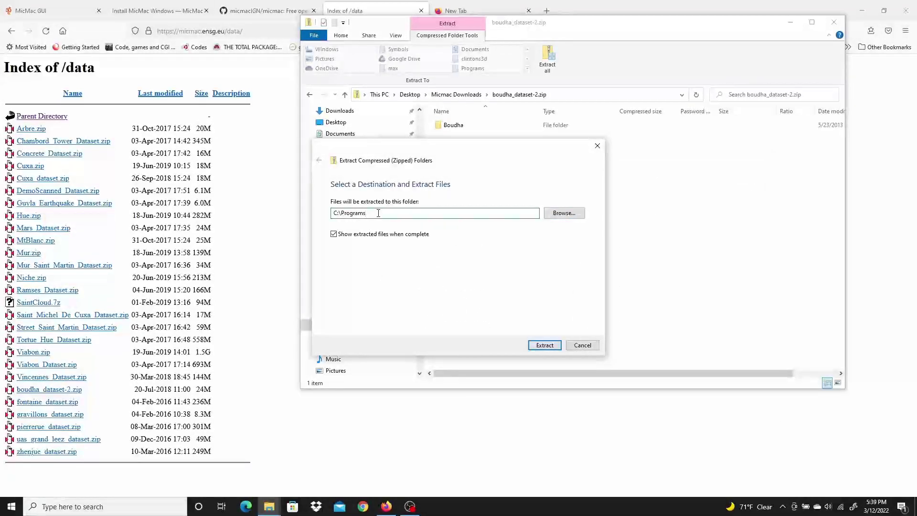
{"action": "type", "text": "\\Boudh"}
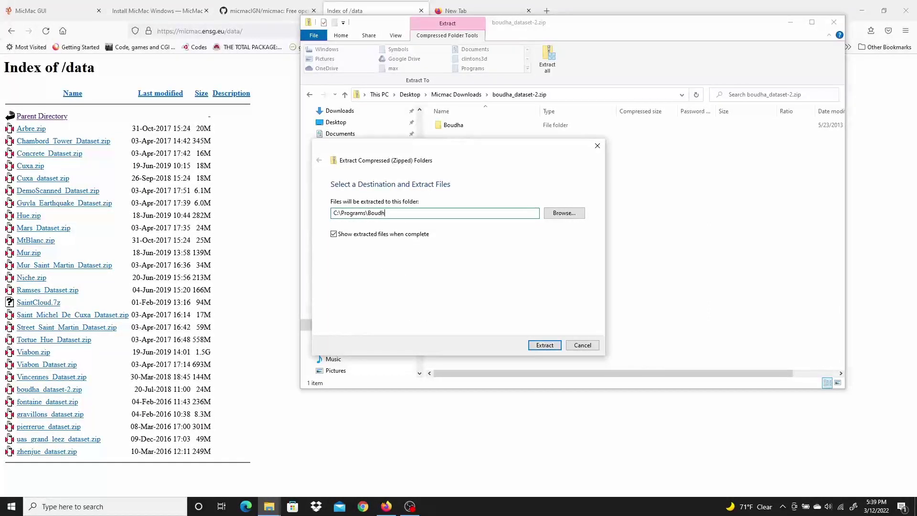
{"action": "key", "text": "Return"}
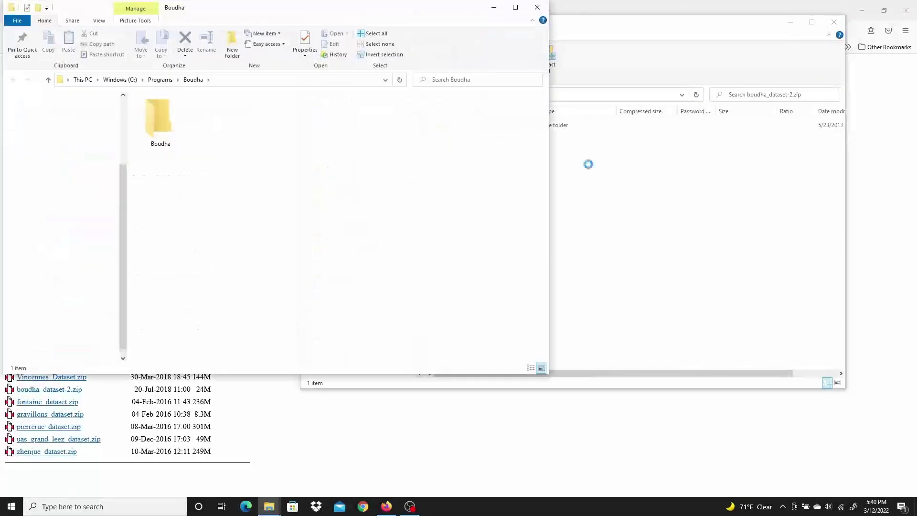
Step: Inspect the nested Boudha folder and rename the outer one to Boudhajhd
{"action": "left_click", "coordinate": [160, 79]}
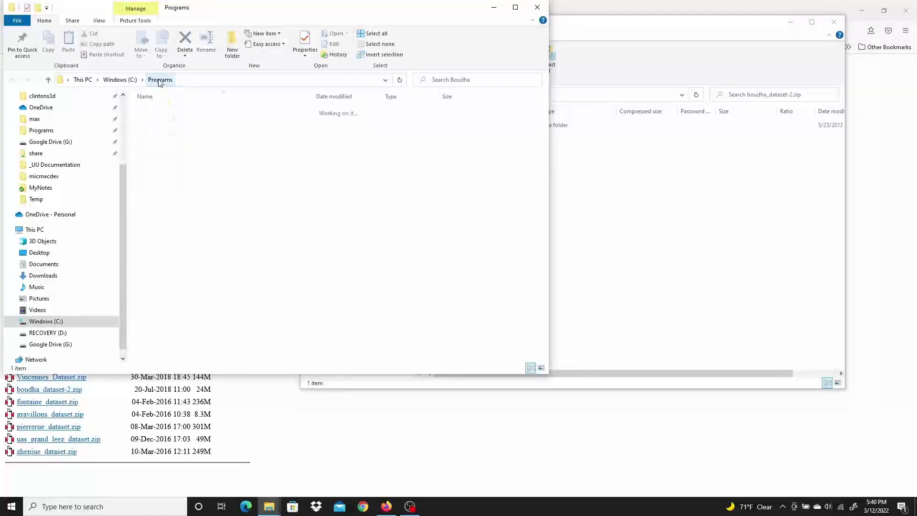
{"action": "double_click", "coordinate": [158, 301]}
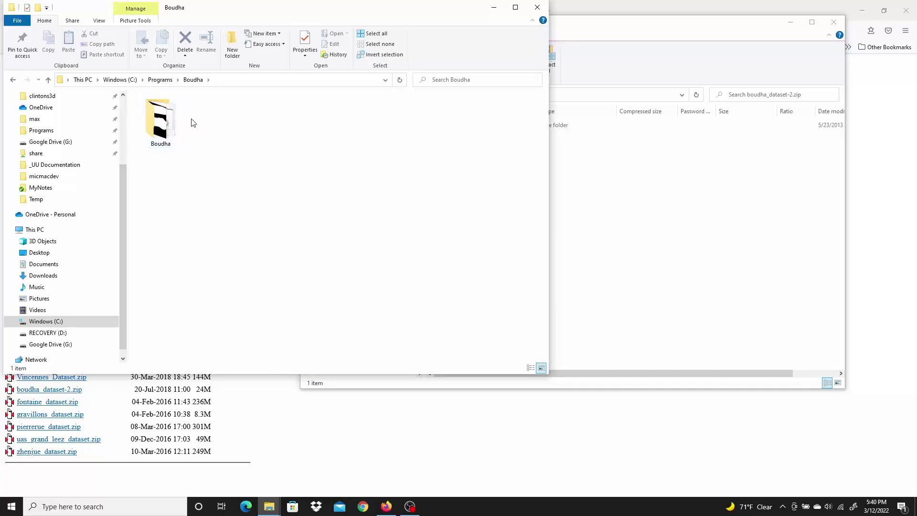
{"action": "left_click", "coordinate": [159, 79]}
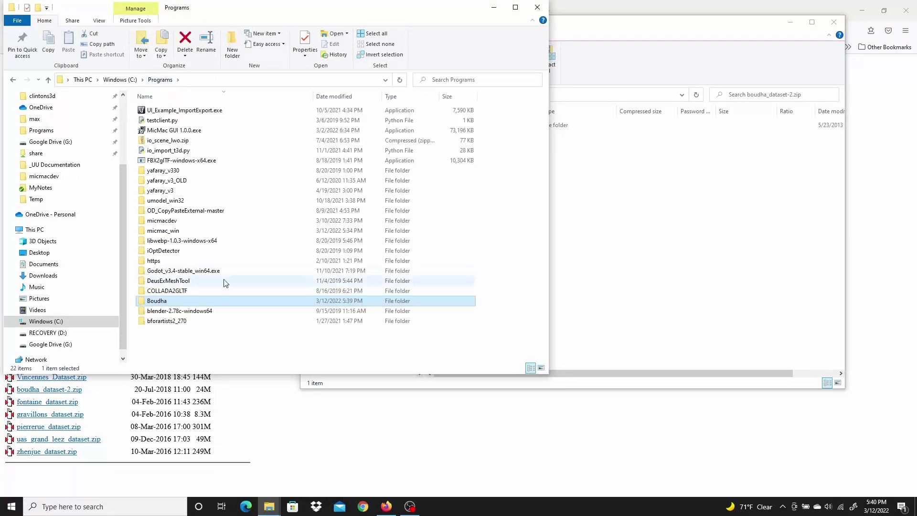
{"action": "left_click", "coordinate": [160, 301]}
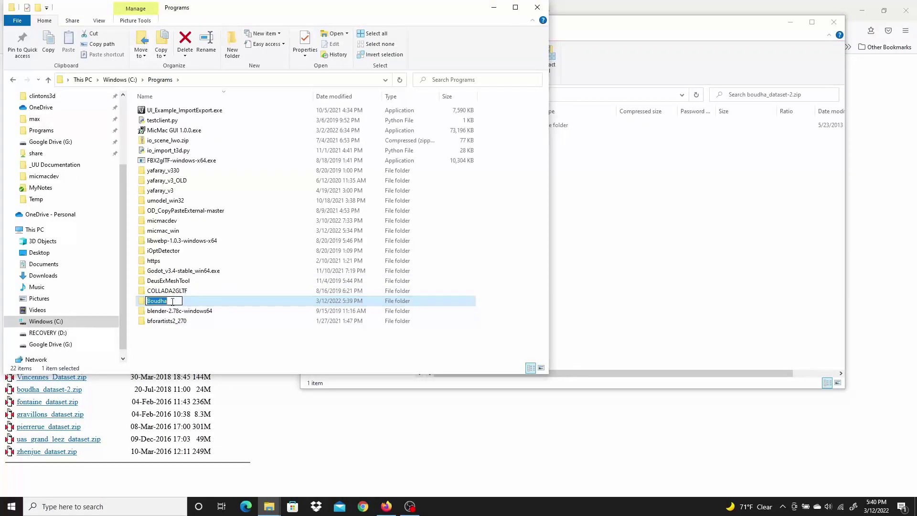
{"action": "key", "text": "End"}
{"action": "type", "text": "jhd"}
{"action": "key", "text": "Return"}
{"action": "key", "text": "Return"}
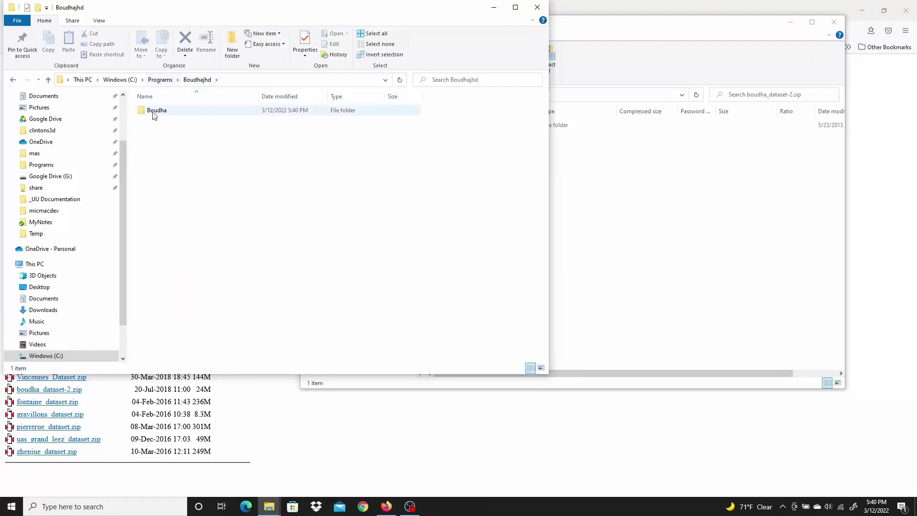
Step: Move the inner Boudha folder into C:\Programs and delete the empty Boudhajhd folder
{"action": "left_click", "coordinate": [153, 112]}
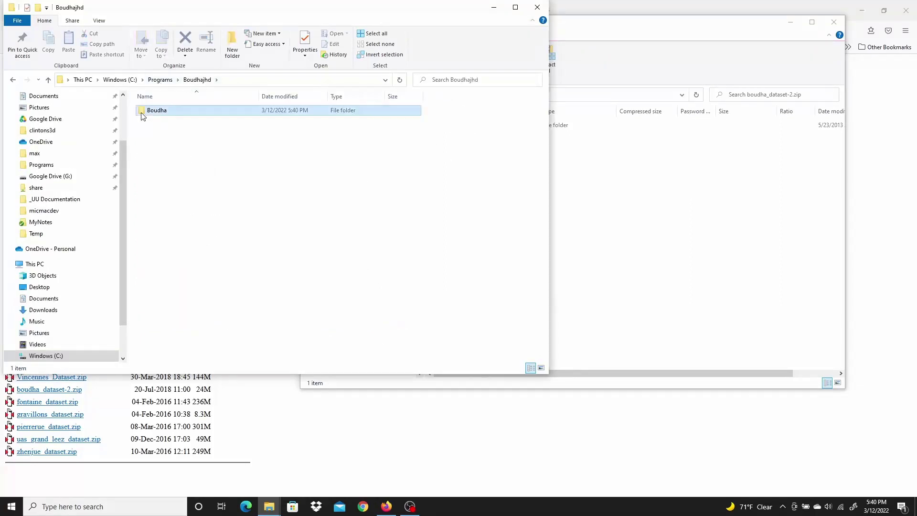
{"action": "left_click", "coordinate": [160, 80]}
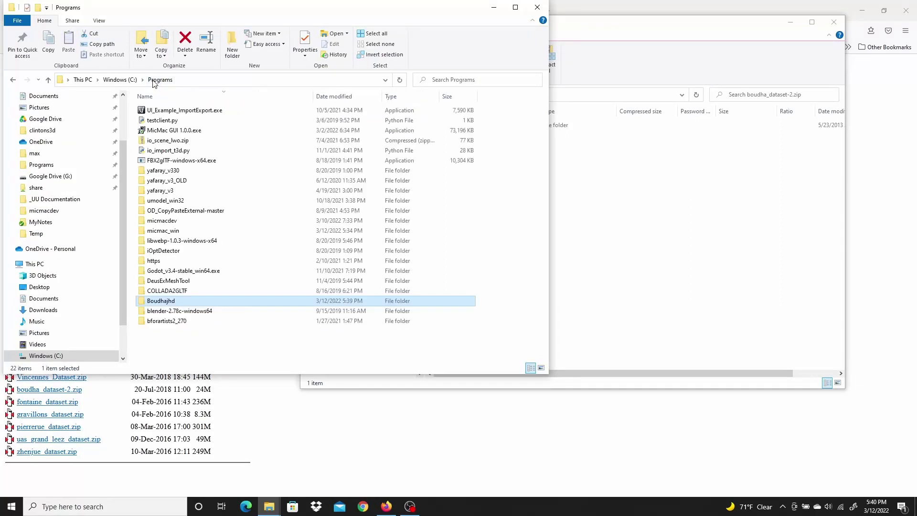
{"action": "left_click", "coordinate": [68, 48]}
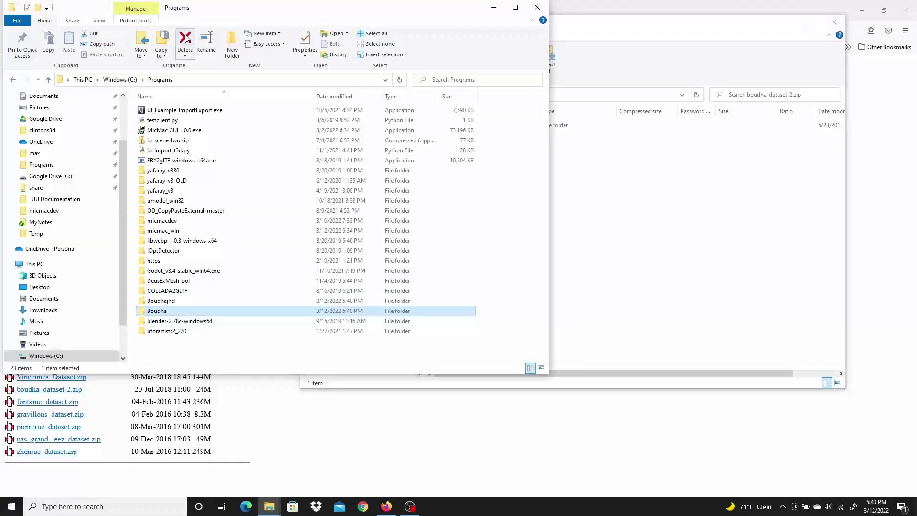
{"action": "left_click", "coordinate": [173, 300]}
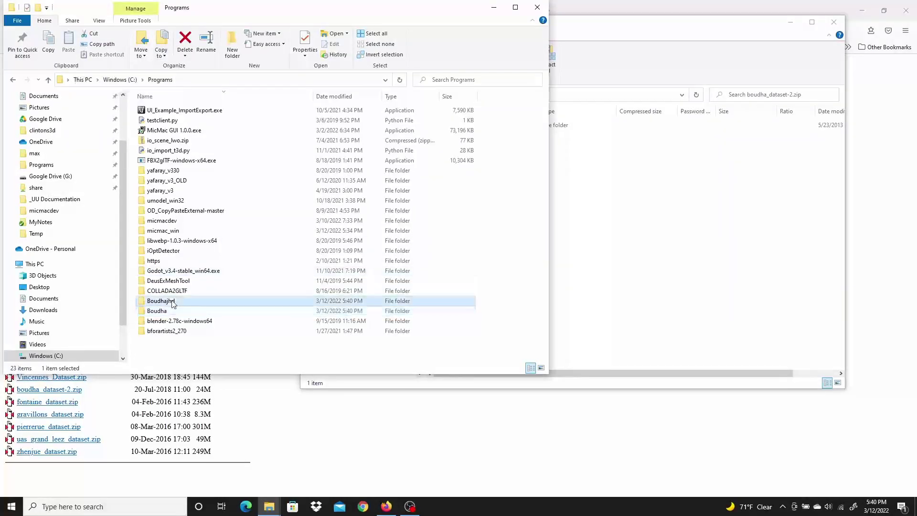
{"action": "left_click", "coordinate": [185, 41]}
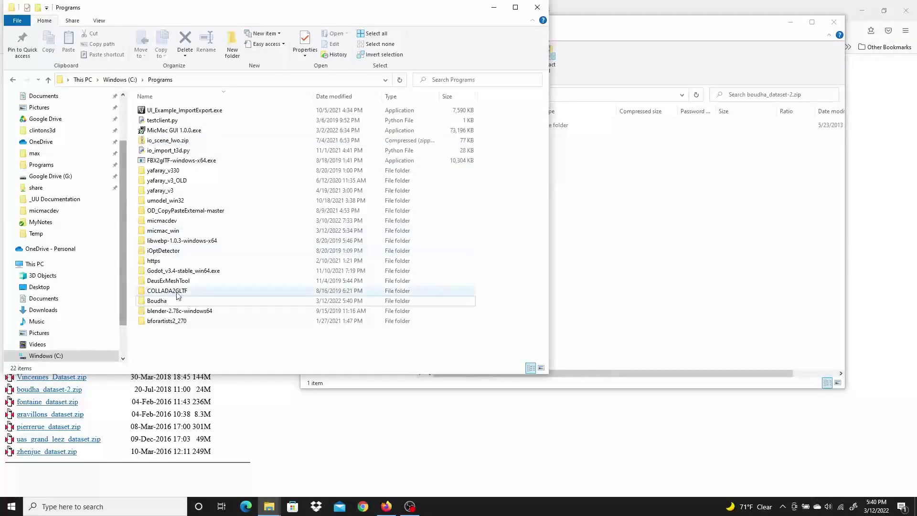
{"action": "left_click", "coordinate": [166, 231]}
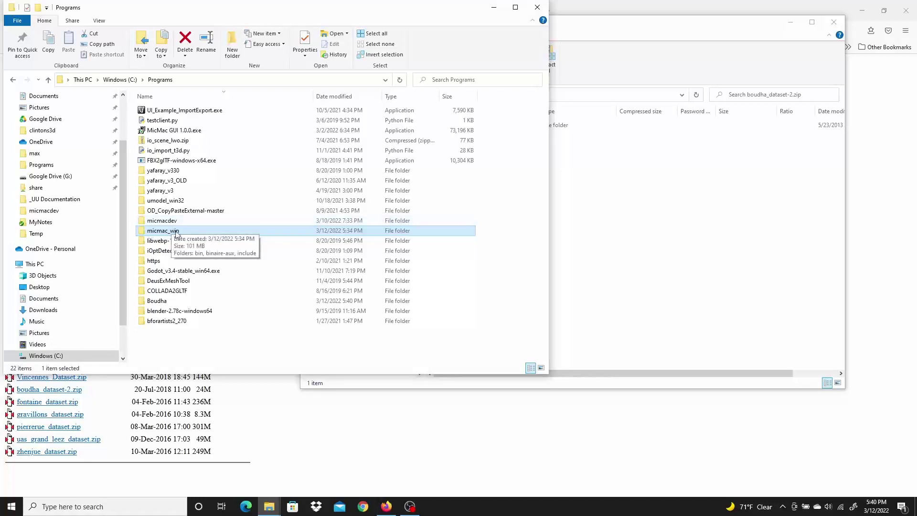
{"action": "left_click", "coordinate": [156, 302]}
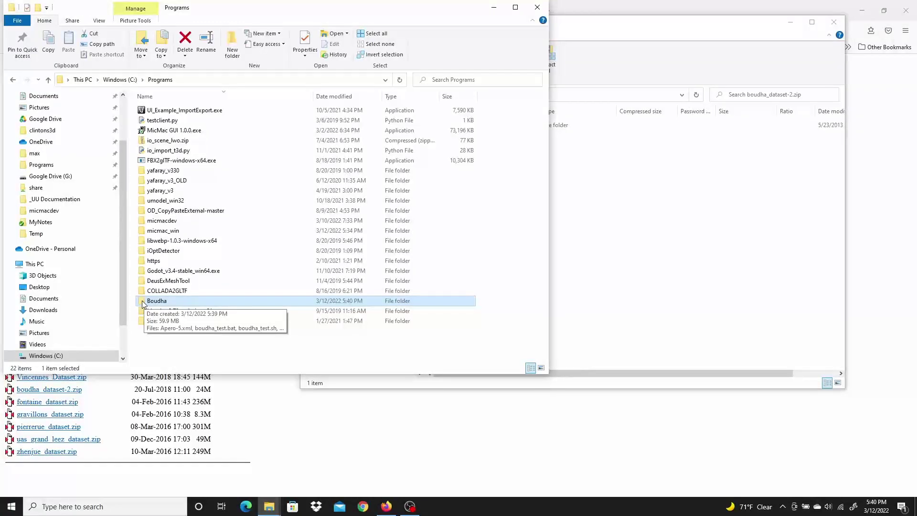
Step: Open PowerShell in the Boudha folder and copy the README command './boudha_test.sh ../micmac/bin/'
{"action": "right_click", "coordinate": [142, 304]}
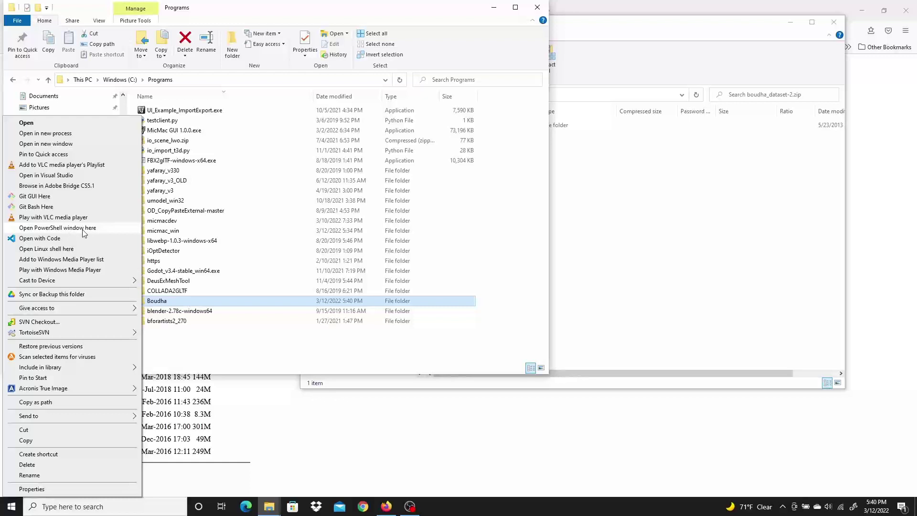
{"action": "left_click", "coordinate": [56, 228]}
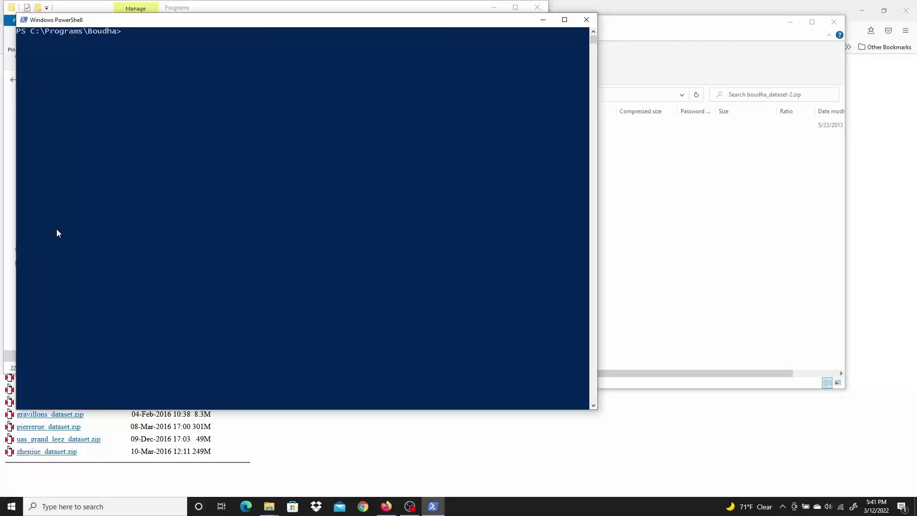
{"action": "left_click", "coordinate": [386, 505]}
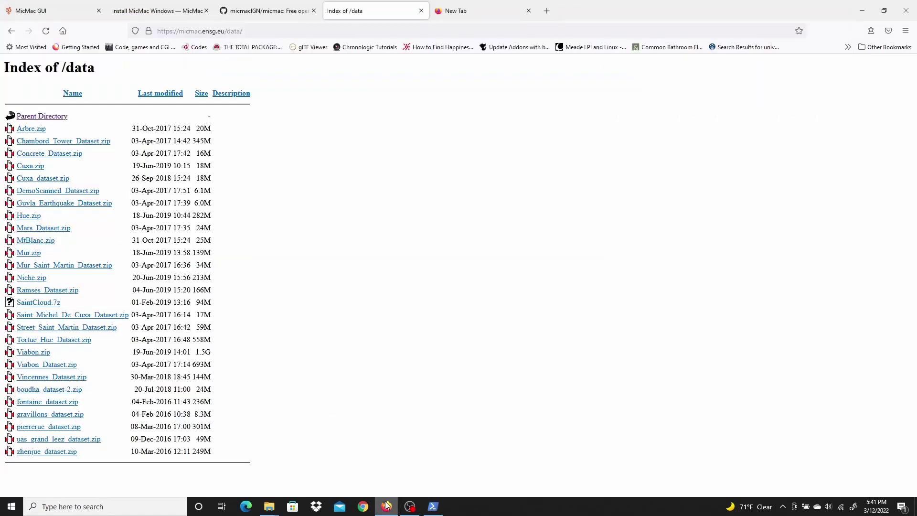
{"action": "left_click", "coordinate": [236, 14]}
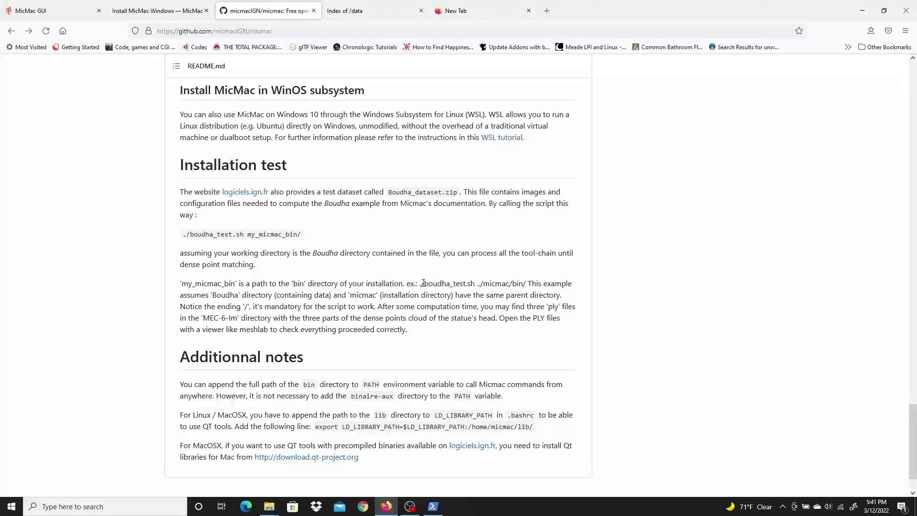
{"action": "left_click_drag", "start_coordinate": [420, 283], "coordinate": [526, 283]}
{"action": "key", "text": "ctrl+c"}
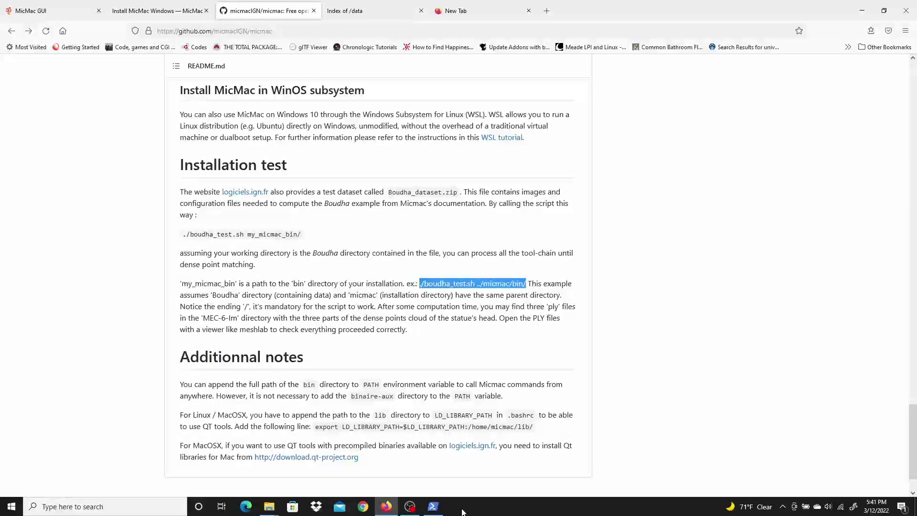
{"action": "left_click", "coordinate": [433, 507]}
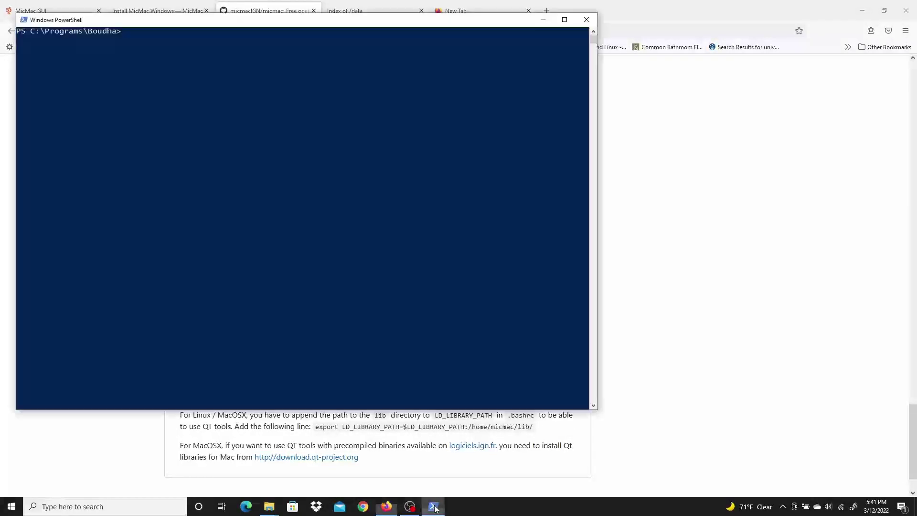
Step: Paste the command, edit it to './boudha_test.bat ../micmac_win/bin/' and run it
{"action": "left_click", "coordinate": [171, 103]}
{"action": "right_click", "coordinate": [321, 119]}
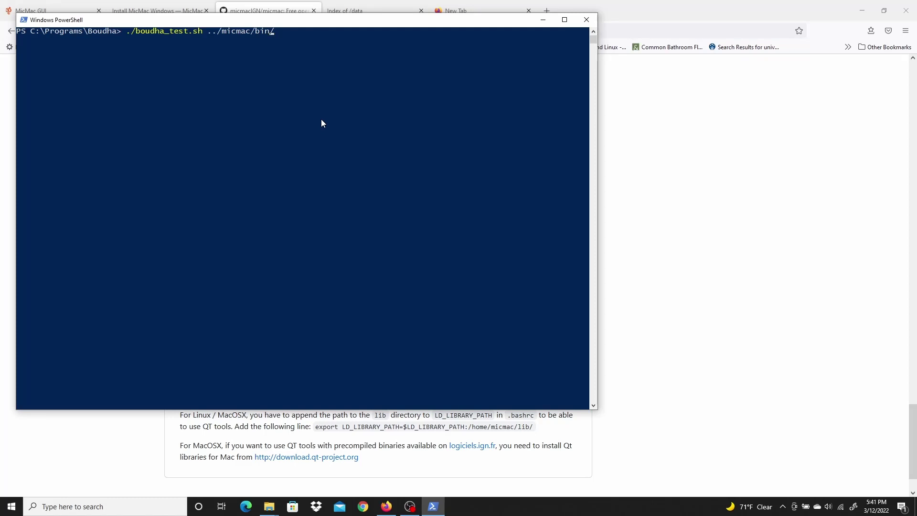
{"action": "key", "text": "Left"}
{"action": "key", "text": "Left"}
{"action": "key", "text": "Left"}
{"action": "key", "text": "Left"}
{"action": "key", "text": "Left"}
{"action": "key", "text": "Left"}
{"action": "key", "text": "Left"}
{"action": "key", "text": "Left"}
{"action": "key", "text": "Left"}
{"action": "key", "text": "Left"}
{"action": "key", "text": "Left"}
{"action": "key", "text": "Left"}
{"action": "key", "text": "Left"}
{"action": "key", "text": "Left"}
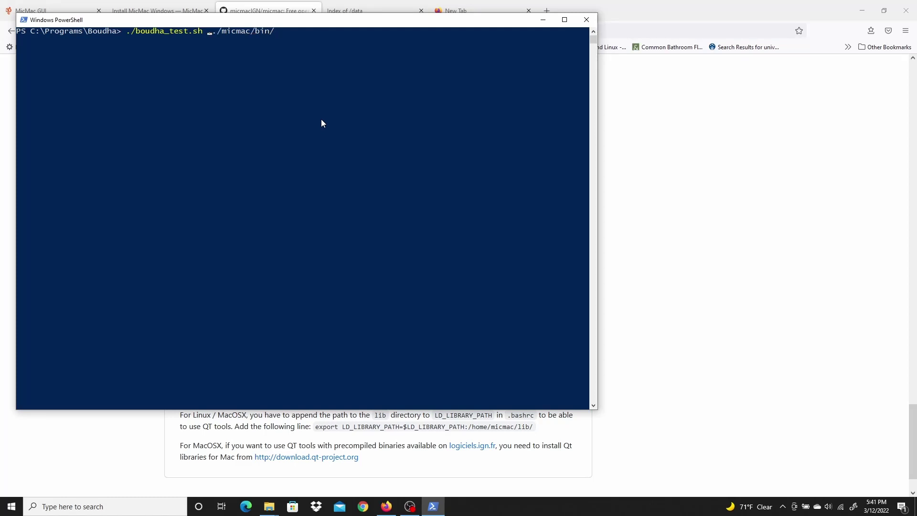
{"action": "key", "text": "Left"}
{"action": "key", "text": "BackSpace"}
{"action": "key", "text": "BackSpace"}
{"action": "type", "text": "bat"}
{"action": "key", "text": "Right"}
{"action": "key", "text": "Right"}
{"action": "key", "text": "Right"}
{"action": "key", "text": "Right"}
{"action": "key", "text": "Right"}
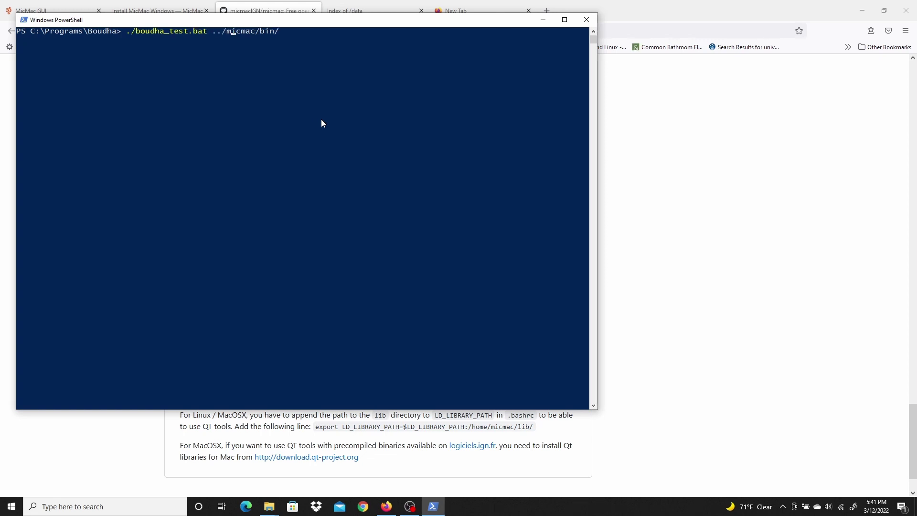
{"action": "key", "text": "Right"}
{"action": "key", "text": "Right"}
{"action": "type", "text": "_win"}
{"action": "key", "text": "Right"}
{"action": "key", "text": "Right"}
{"action": "key", "text": "Right"}
{"action": "key", "text": "Left"}
{"action": "key", "text": "Left"}
{"action": "key", "text": "Left"}
{"action": "key", "text": "Left"}
{"action": "key", "text": "Left"}
{"action": "key", "text": "Left"}
{"action": "key", "text": "Left"}
{"action": "key", "text": "Right"}
{"action": "key", "text": "Right"}
{"action": "key", "text": "Right"}
{"action": "key", "text": "Right"}
{"action": "key", "text": "Right"}
{"action": "key", "text": "Right"}
{"action": "key", "text": "Right"}
{"action": "key", "text": "Right"}
{"action": "key", "text": "Right"}
{"action": "key", "text": "Right"}
{"action": "key", "text": "Right"}
{"action": "key", "text": "Right"}
{"action": "key", "text": "Right"}
{"action": "key", "text": "Right"}
{"action": "key", "text": "Right"}
{"action": "key", "text": "Right"}
{"action": "key", "text": "Return"}
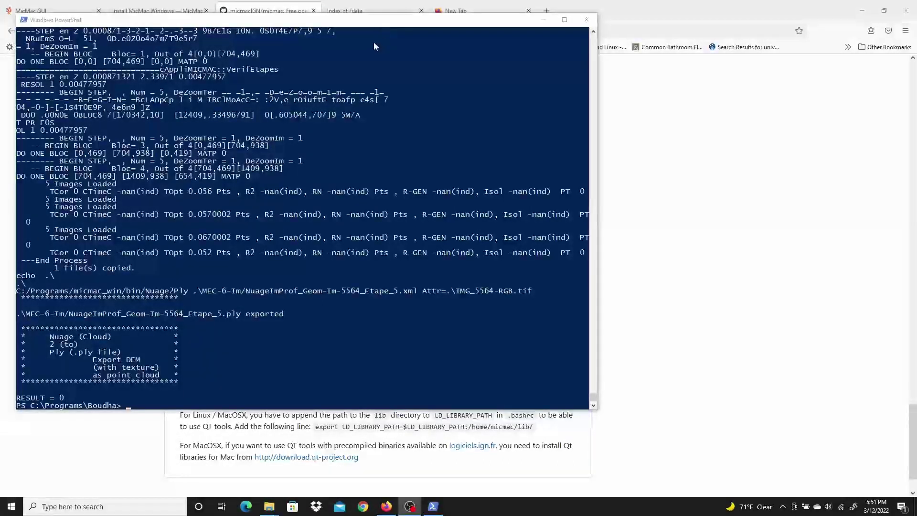
{"action": "left_click_drag", "start_coordinate": [360, 26], "coordinate": [513, 26]}
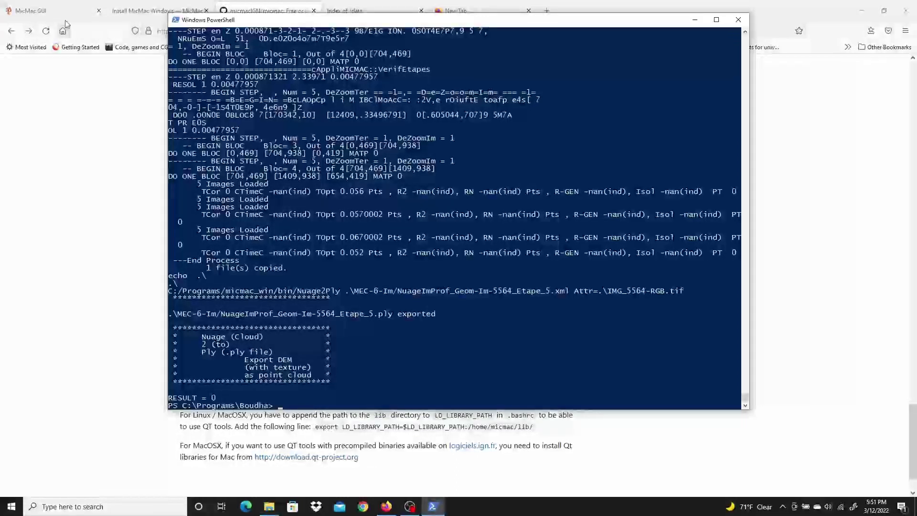
Step: Go to the MeshLab download section of the MicMac GUI web page
{"action": "left_click", "coordinate": [42, 11]}
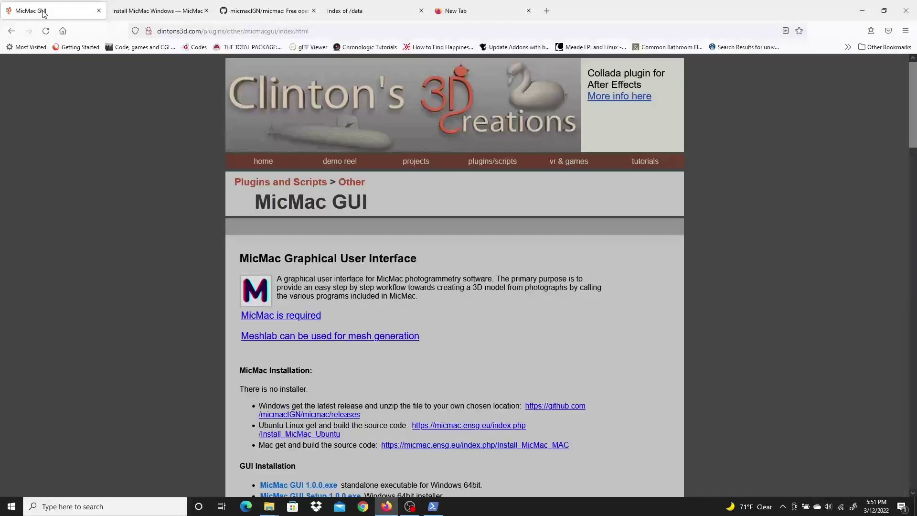
{"action": "scroll", "coordinate": [453, 262], "scroll_direction": "down", "scroll_amount": 5}
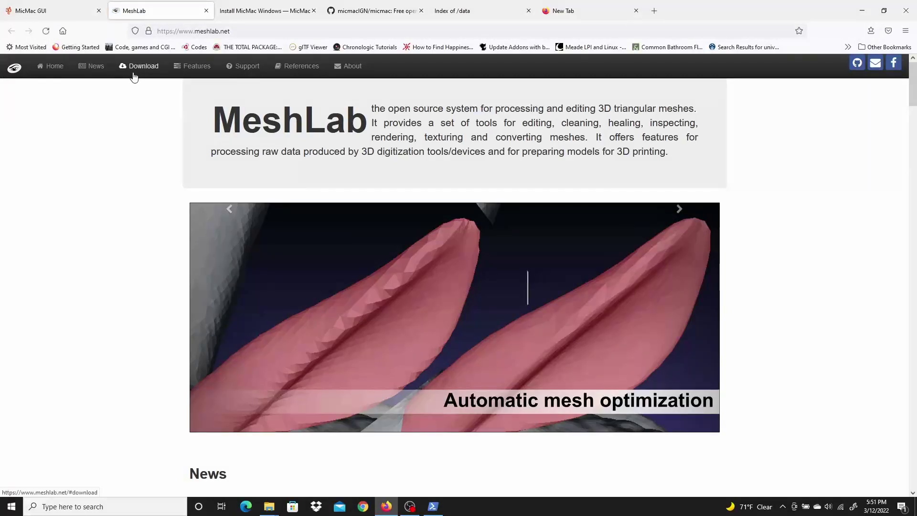
{"action": "left_click", "coordinate": [138, 66]}
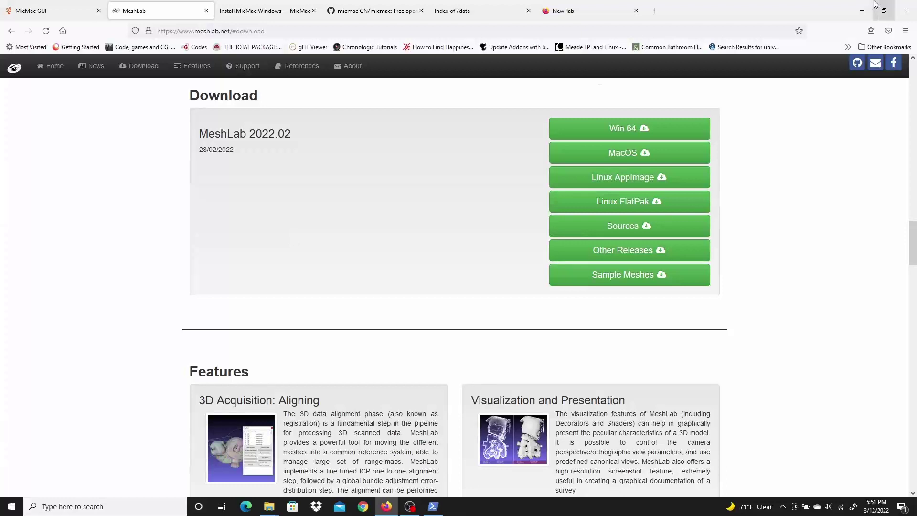
Step: Minimise the browser, PowerShell and Explorer windows and launch MeshLab from its desktop shortcut
{"action": "left_click", "coordinate": [862, 11]}
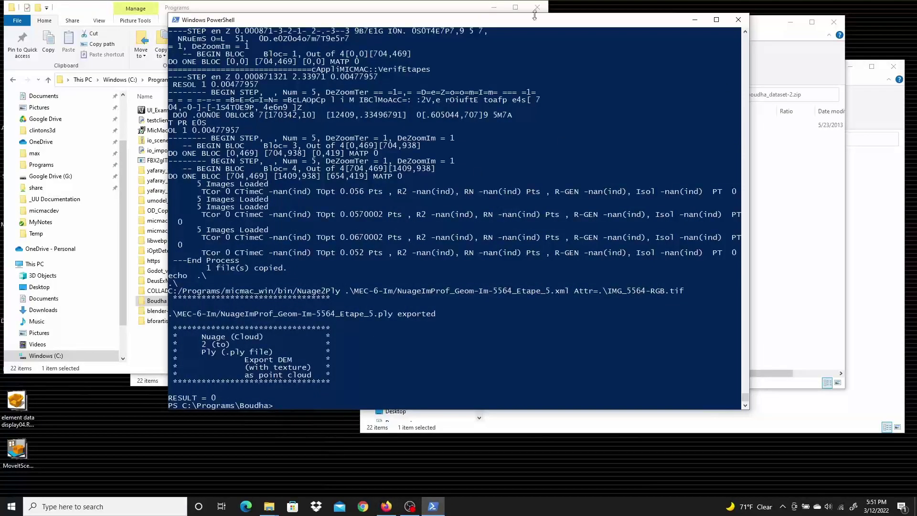
{"action": "left_click", "coordinate": [694, 20]}
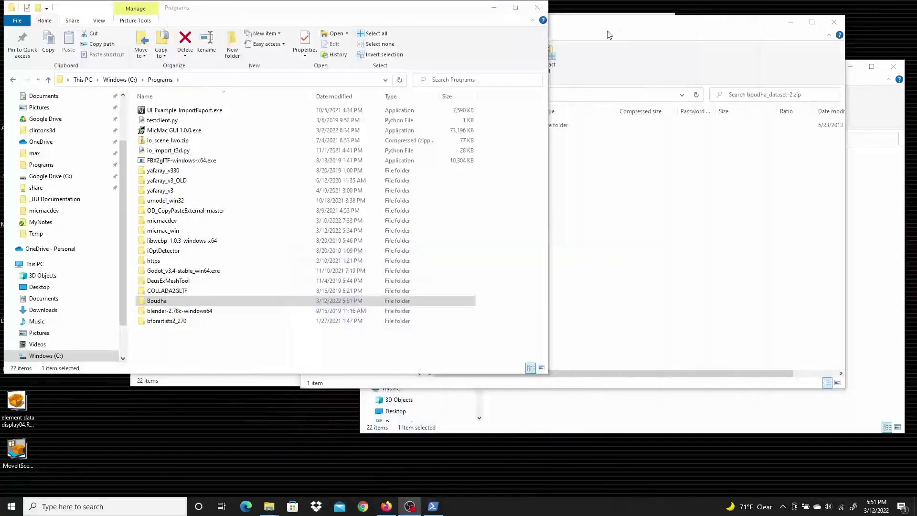
{"action": "left_click", "coordinate": [494, 7]}
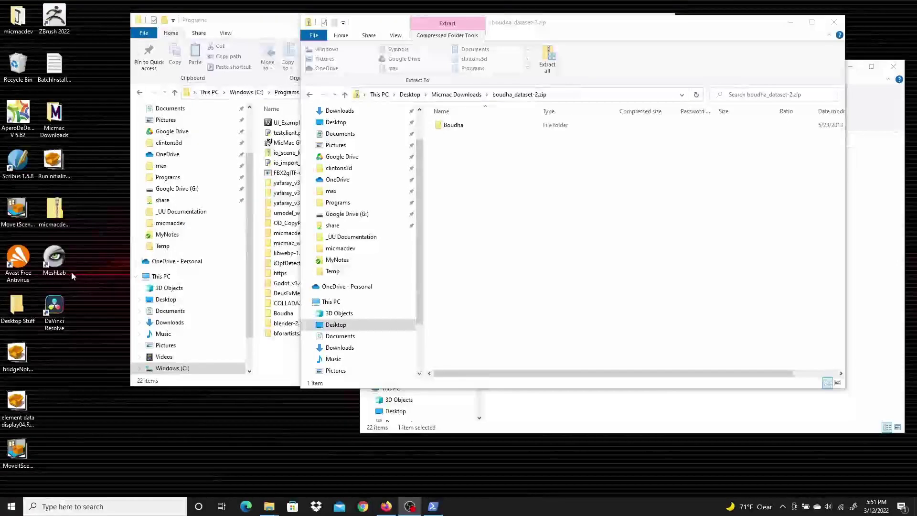
{"action": "left_click", "coordinate": [55, 257]}
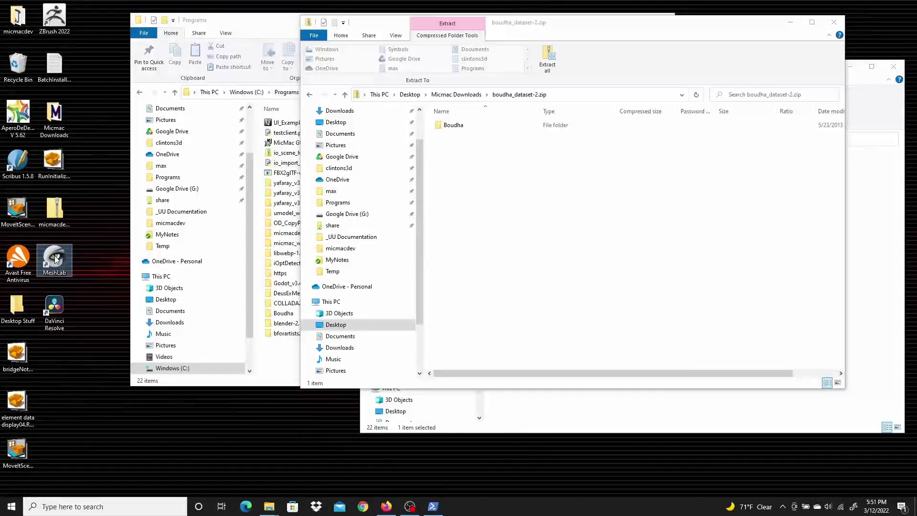
{"action": "double_click", "coordinate": [54, 256]}
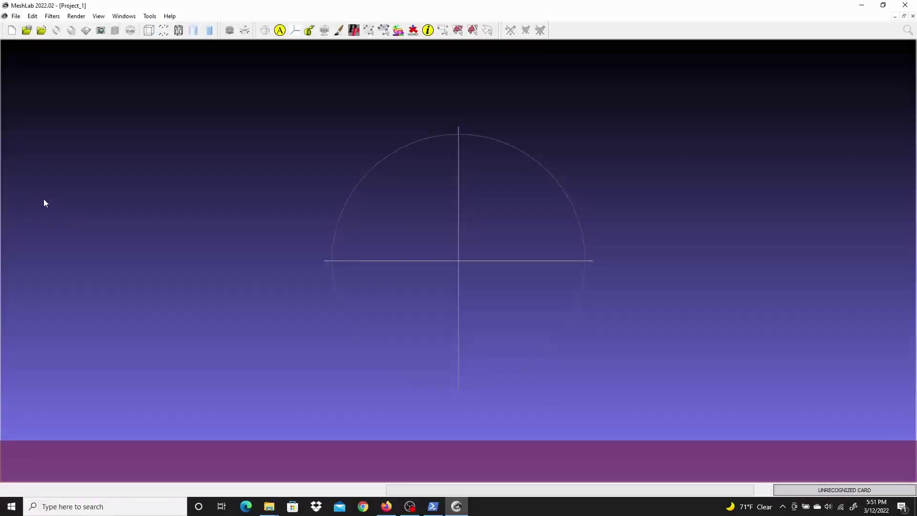
Step: Import all three NuageImProf .ply files from C:\Programs\Boudha\MEC-6-Im as mesh layers
{"action": "left_click", "coordinate": [17, 17]}
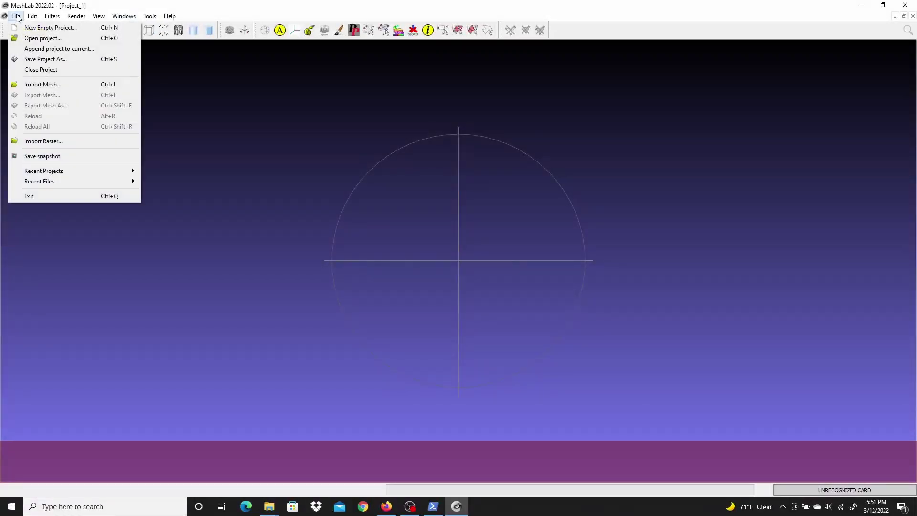
{"action": "left_click", "coordinate": [44, 84]}
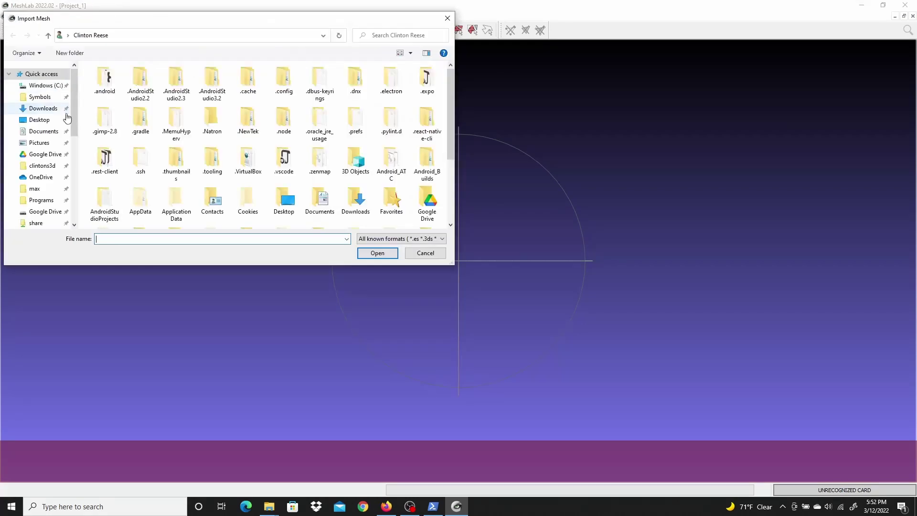
{"action": "left_click", "coordinate": [54, 86]}
{"action": "scroll", "coordinate": [129, 149], "scroll_direction": "down", "scroll_amount": 6}
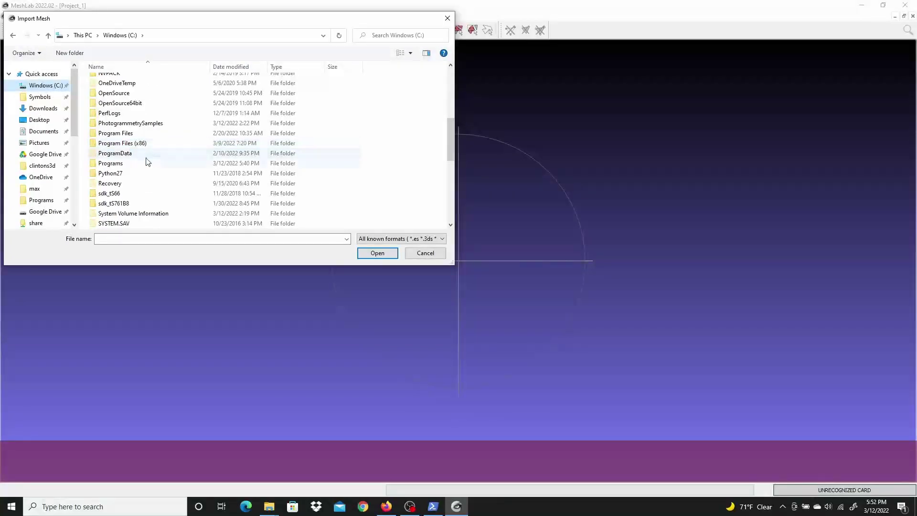
{"action": "double_click", "coordinate": [110, 163]}
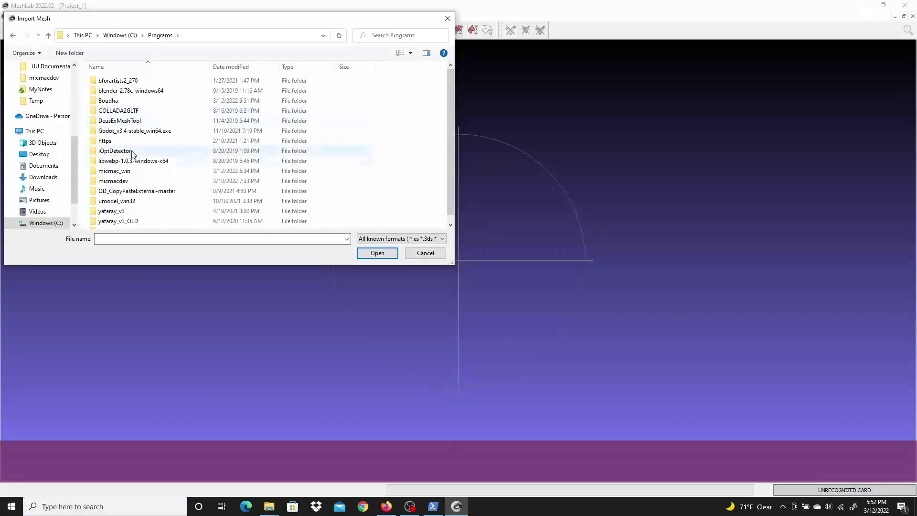
{"action": "left_click", "coordinate": [114, 102]}
{"action": "double_click", "coordinate": [114, 102]}
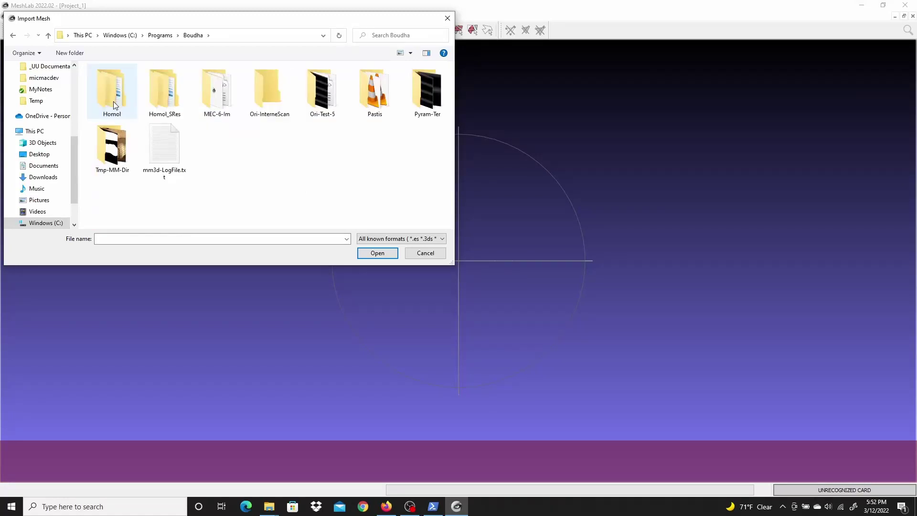
{"action": "left_click", "coordinate": [217, 93]}
{"action": "double_click", "coordinate": [217, 92]}
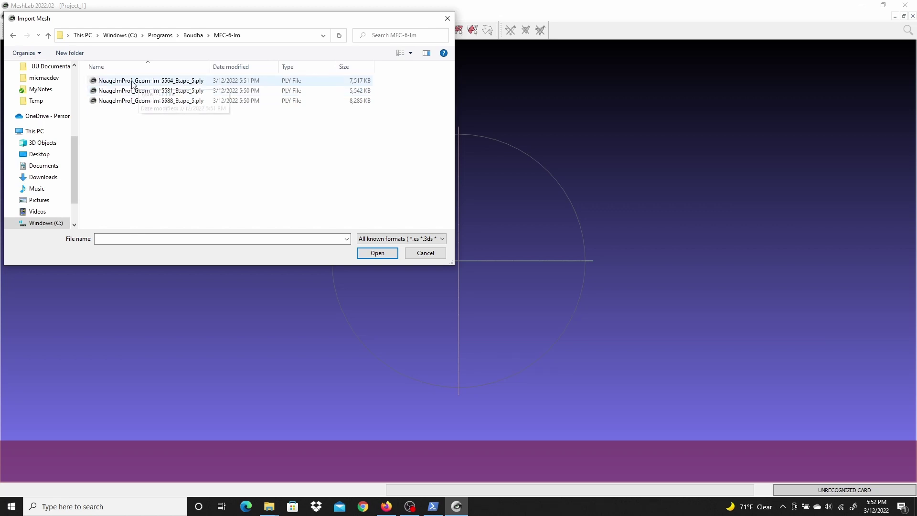
{"action": "left_click", "coordinate": [130, 82]}
{"action": "left_click", "coordinate": [130, 102], "text": "shift"}
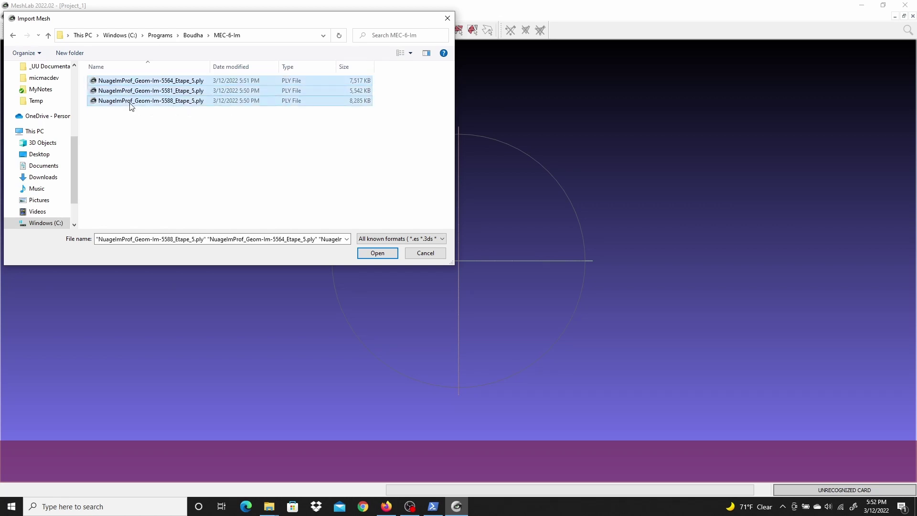
{"action": "left_click", "coordinate": [380, 252]}
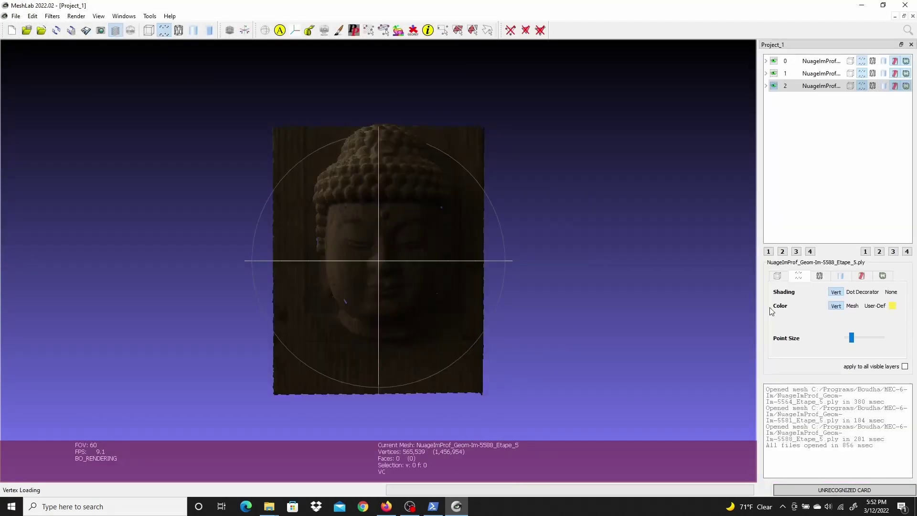
Step: Set Shading to None for layers 2, 1 and 0
{"action": "left_click", "coordinate": [891, 291]}
{"action": "left_click", "coordinate": [823, 74]}
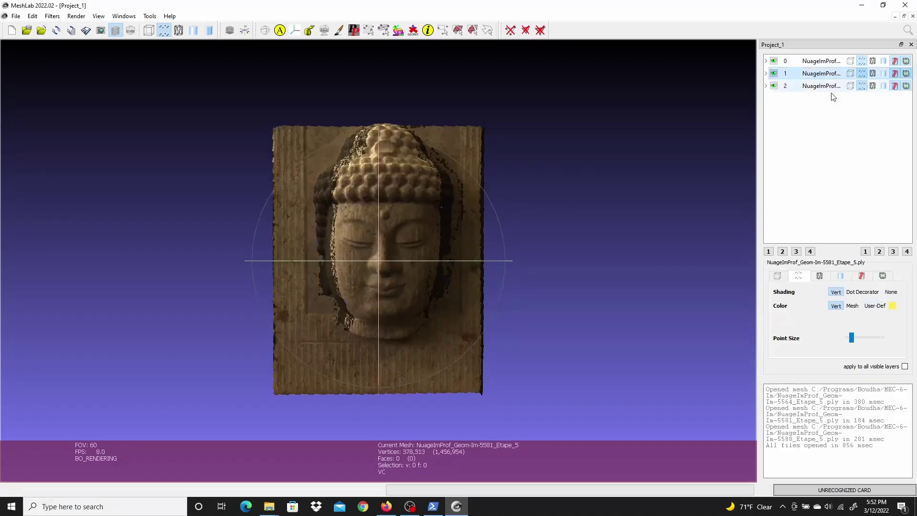
{"action": "left_click", "coordinate": [891, 292]}
{"action": "left_click", "coordinate": [821, 61]}
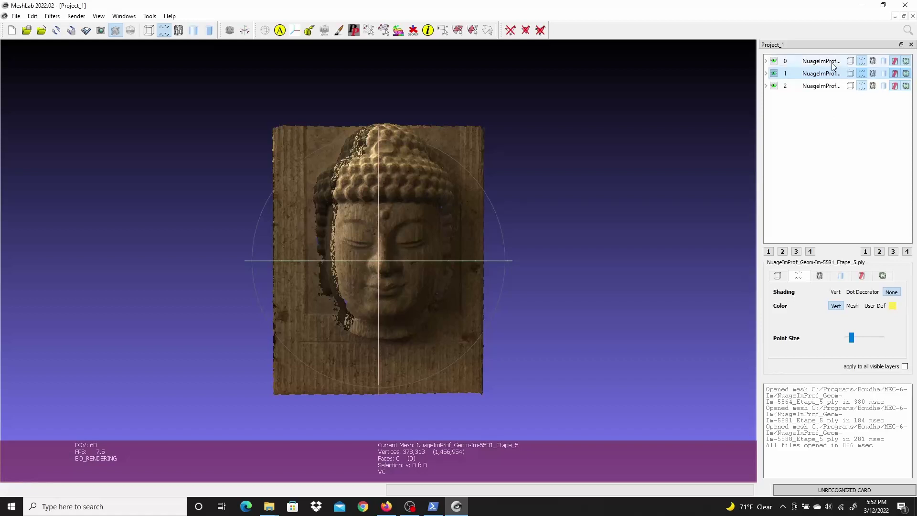
{"action": "left_click", "coordinate": [890, 291]}
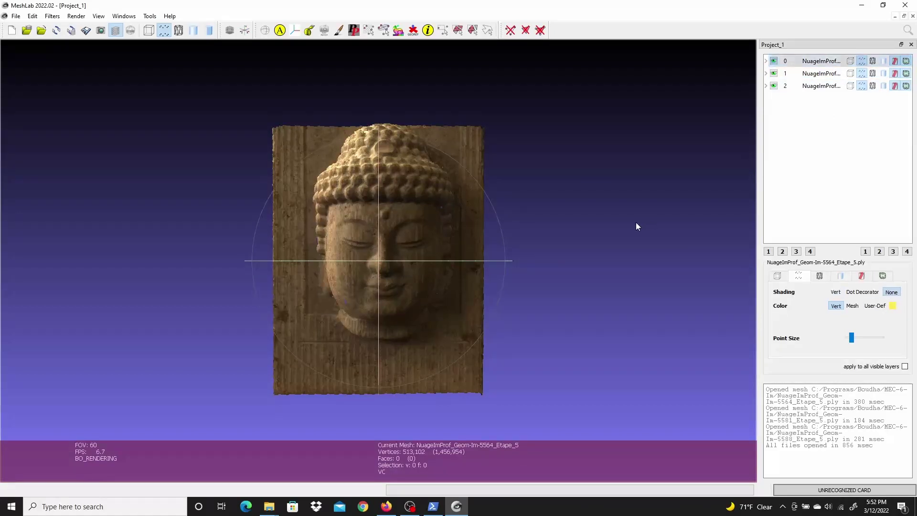
{"action": "left_click_drag", "start_coordinate": [522, 241], "coordinate": [448, 260]}
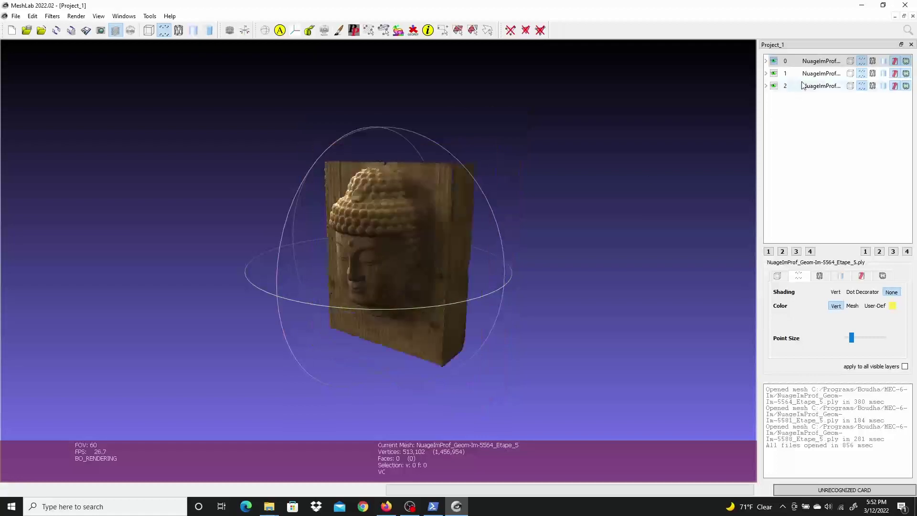
Step: Expand each layer to show vertex counts 513102, 378313 and 565539, then inspect the Buddha model
{"action": "left_click", "coordinate": [766, 61]}
{"action": "left_click", "coordinate": [766, 98]}
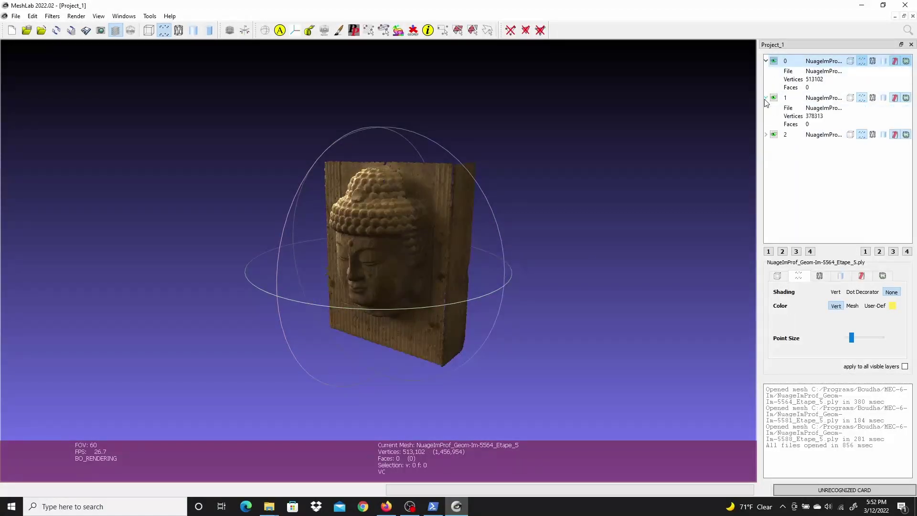
{"action": "left_click", "coordinate": [766, 134]}
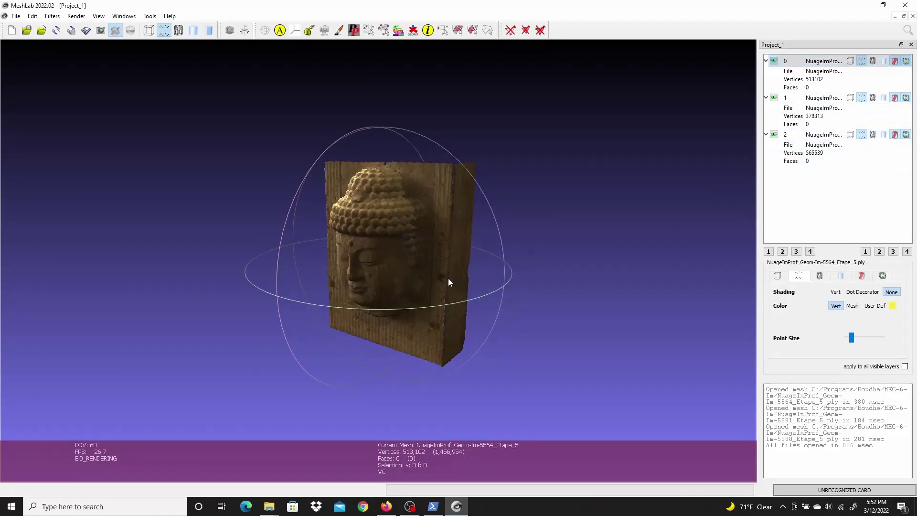
{"action": "scroll", "coordinate": [448, 278], "scroll_direction": "up", "scroll_amount": 2}
{"action": "scroll", "coordinate": [444, 278], "scroll_direction": "up", "scroll_amount": 5}
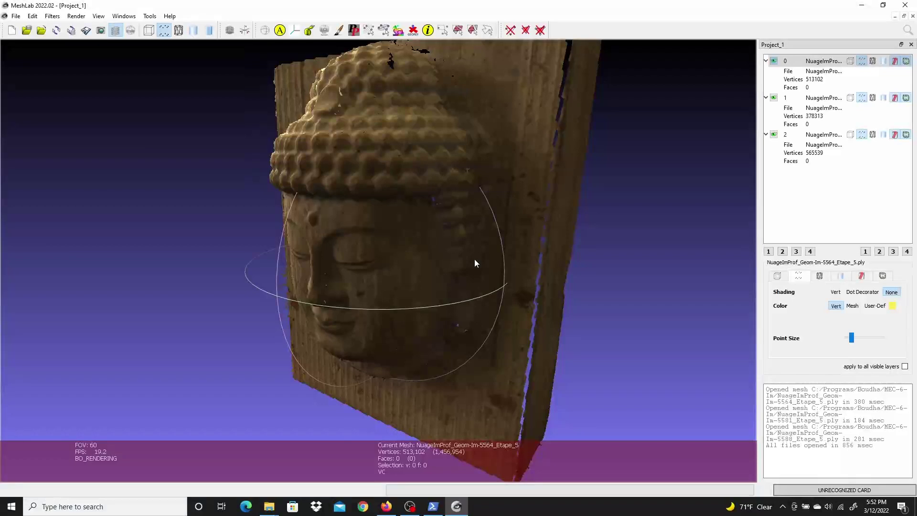
{"action": "scroll", "coordinate": [474, 260], "scroll_direction": "up", "scroll_amount": 2}
{"action": "scroll", "coordinate": [426, 273], "scroll_direction": "down", "scroll_amount": 5}
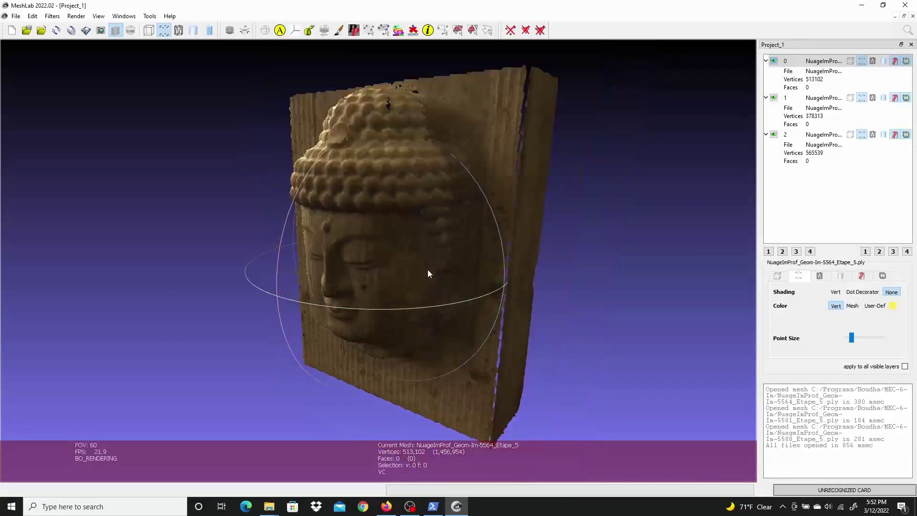
{"action": "scroll", "coordinate": [429, 273], "scroll_direction": "up", "scroll_amount": 6}
{"action": "scroll", "coordinate": [405, 277], "scroll_direction": "down", "scroll_amount": 2}
{"action": "scroll", "coordinate": [404, 266], "scroll_direction": "down", "scroll_amount": 5}
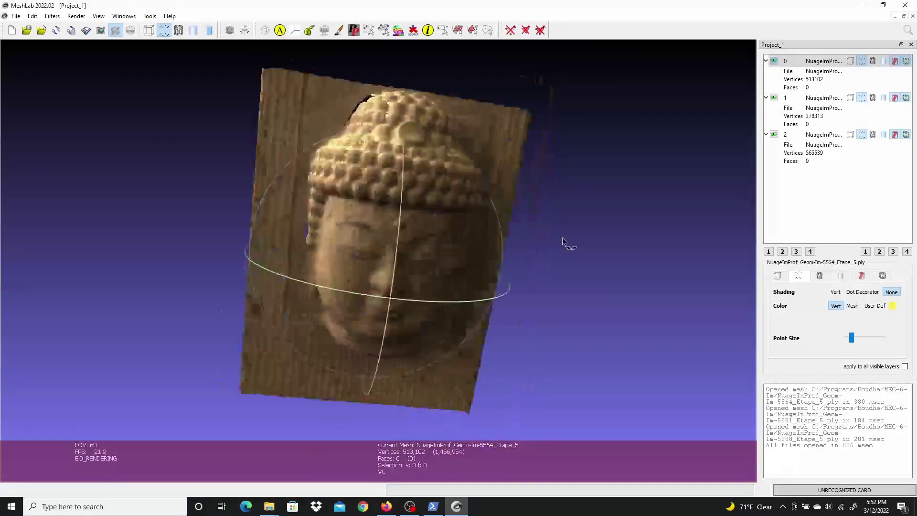
{"action": "left_click_drag", "start_coordinate": [567, 241], "coordinate": [616, 254]}
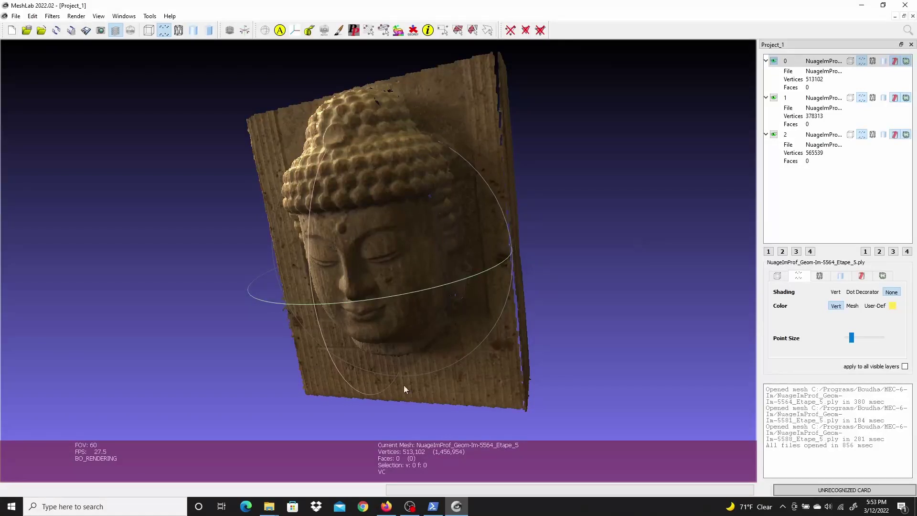
{"action": "mouse_move", "coordinate": [387, 509]}
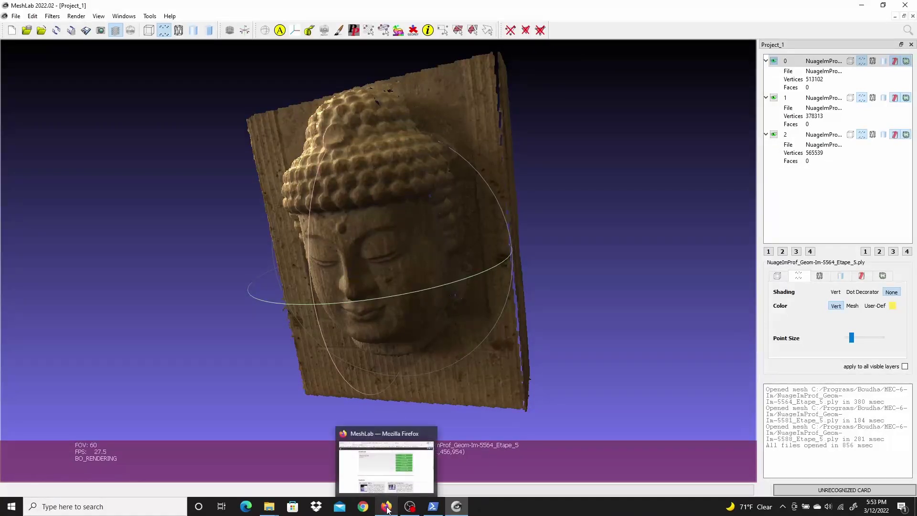
{"action": "left_click", "coordinate": [387, 510]}
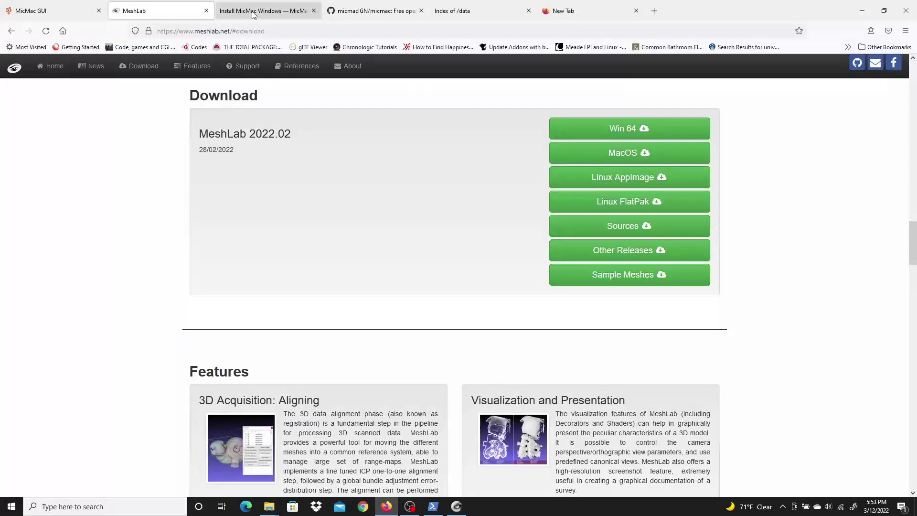
Step: Switch to the micmacIGN/micmac README and highlight its 'Additionnal notes for Windows' heading
{"action": "left_click", "coordinate": [371, 14]}
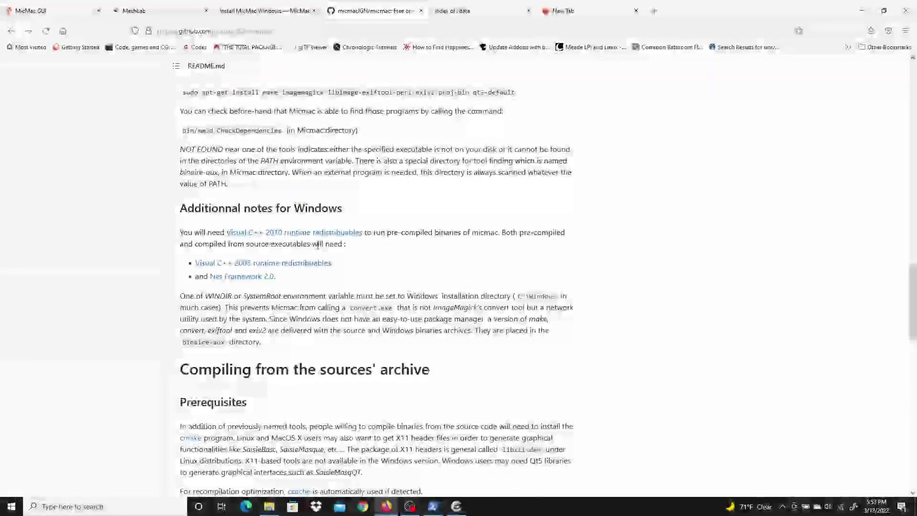
{"action": "left_click_drag", "start_coordinate": [183, 208], "coordinate": [342, 208]}
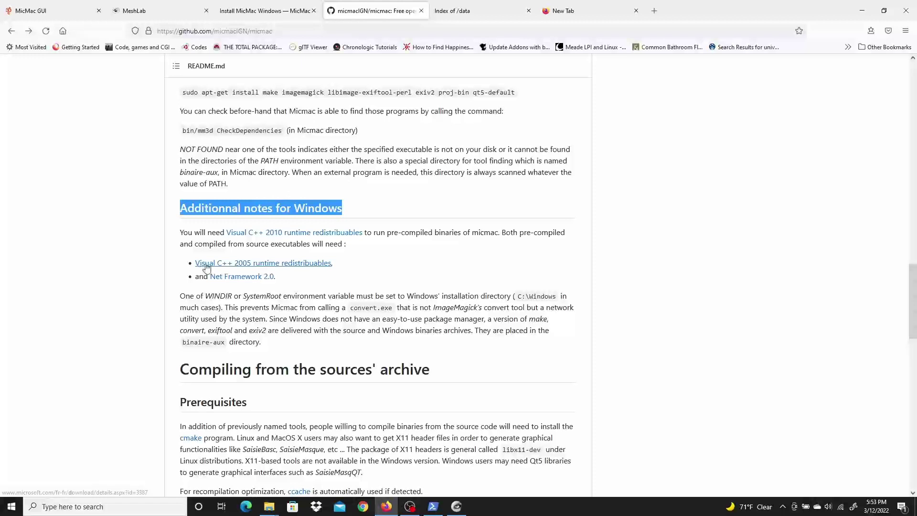